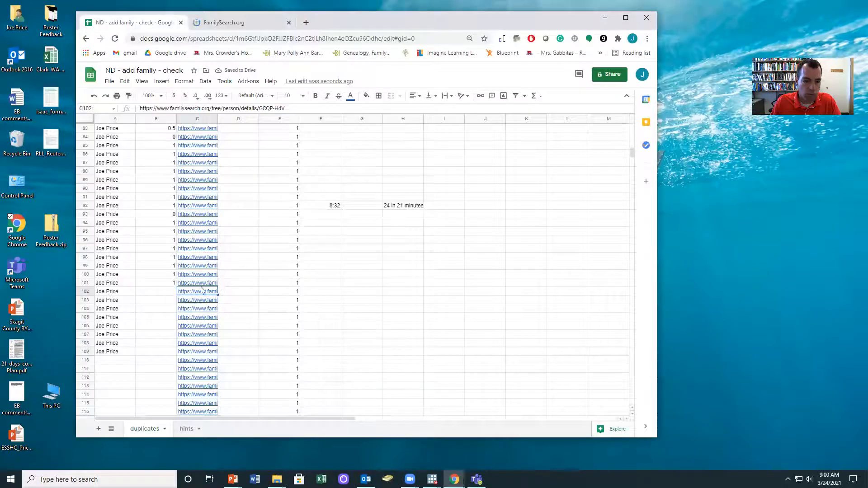
Open the family tree records linked in rows 103 and 104 of the duplicates sheet in separate tabs.
{"action": "left_click", "coordinate": [193, 302]}
{"action": "left_click", "coordinate": [218, 313]}
{"action": "left_click", "coordinate": [123, 26]}
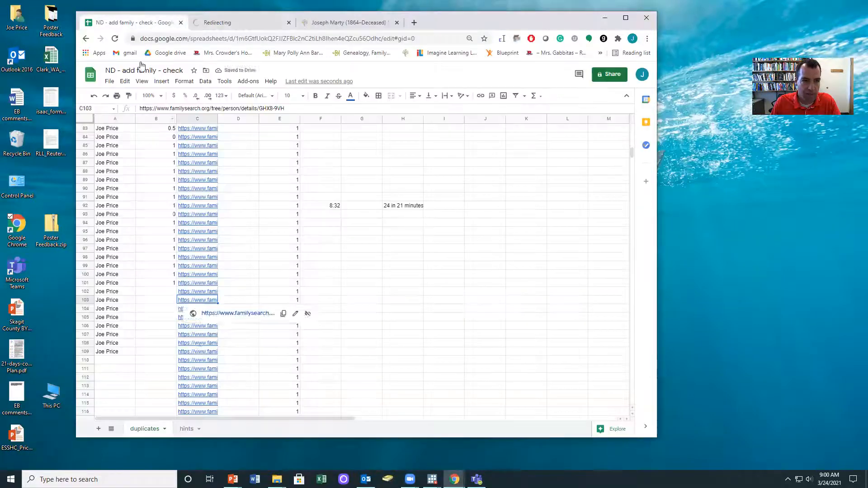
{"action": "left_click", "coordinate": [199, 311]}
{"action": "left_click", "coordinate": [206, 322]}
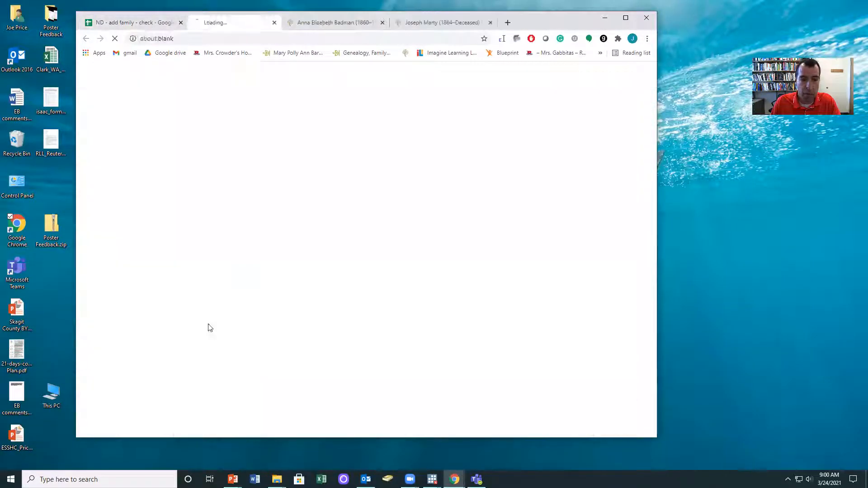
Open the possible duplicate for row 102's record and compare both people's vitals, residences, family members and sources.
{"action": "left_click", "coordinate": [432, 24]}
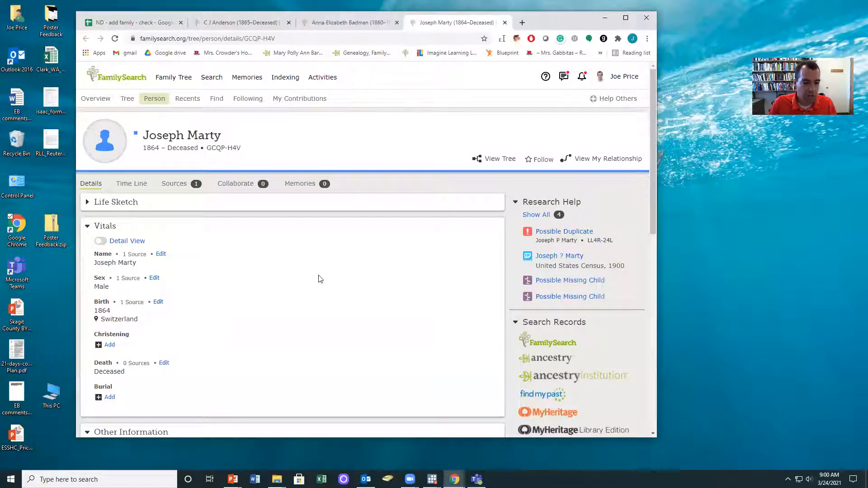
{"action": "left_click", "coordinate": [563, 233]}
{"action": "left_click", "coordinate": [302, 291]}
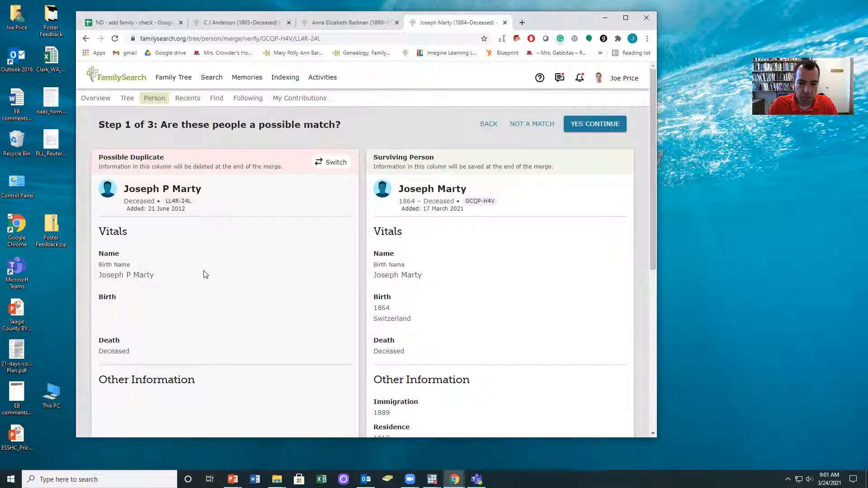
{"action": "scroll", "coordinate": [232, 269], "scroll_direction": "down", "scroll_amount": 6}
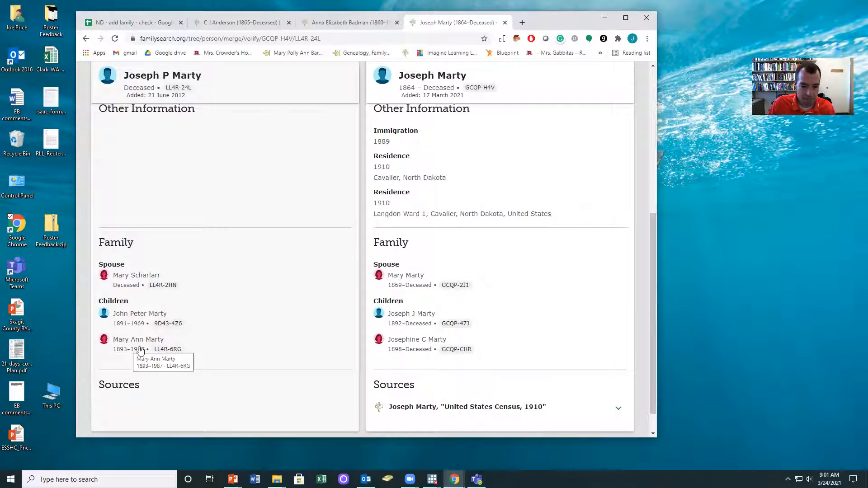
{"action": "scroll", "coordinate": [355, 337], "scroll_direction": "down", "scroll_amount": 1}
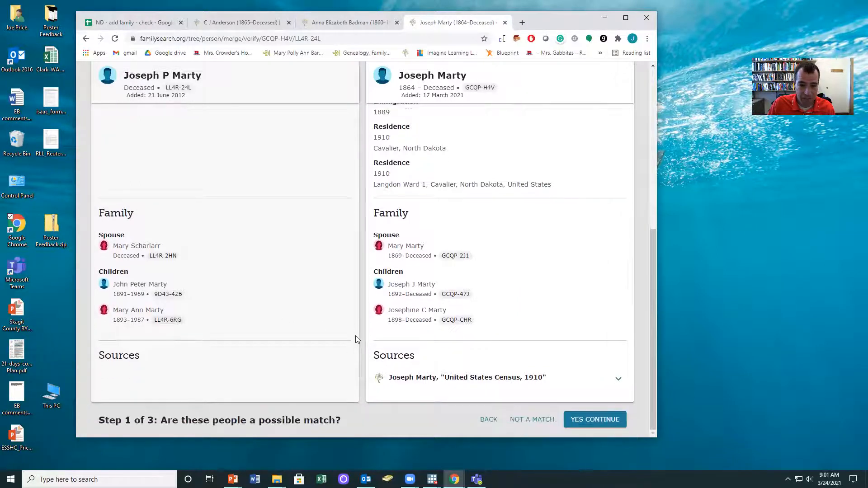
{"action": "scroll", "coordinate": [356, 336], "scroll_direction": "up", "scroll_amount": 10}
{"action": "scroll", "coordinate": [354, 338], "scroll_direction": "down", "scroll_amount": 5}
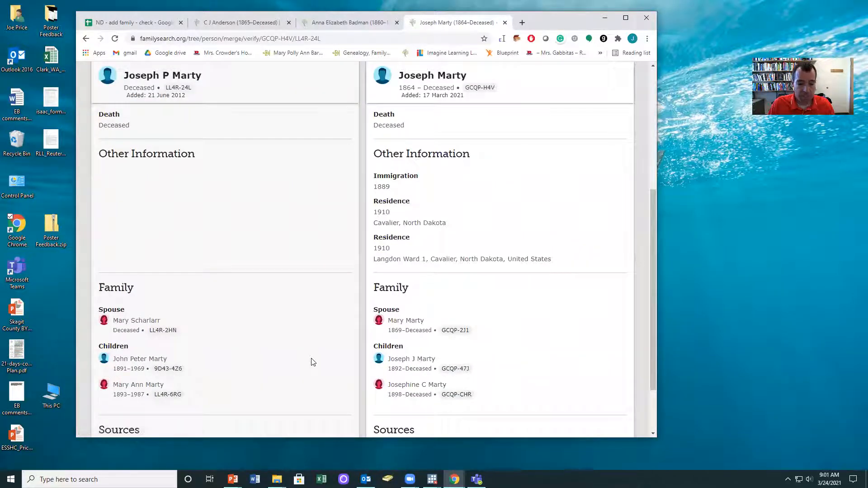
Record a score of 0.5 in cell B102 of the duplicates sheet.
{"action": "left_click", "coordinate": [131, 23]}
{"action": "left_click", "coordinate": [163, 293]}
{"action": "type", "text": "0.5"}
{"action": "key", "text": "Return"}
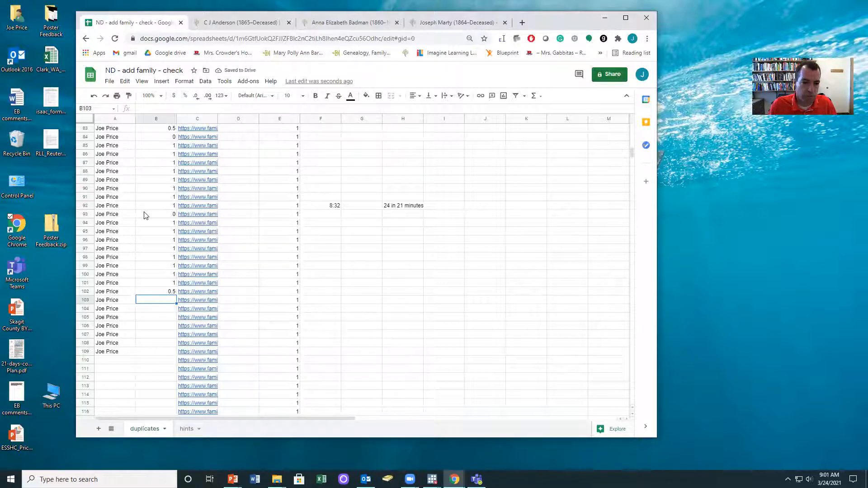
Open the possible duplicate for row 103's record and compare both people's births, deaths, family members and sources.
{"action": "left_click", "coordinate": [359, 22]}
{"action": "left_click", "coordinate": [564, 232]}
{"action": "left_click", "coordinate": [314, 290]}
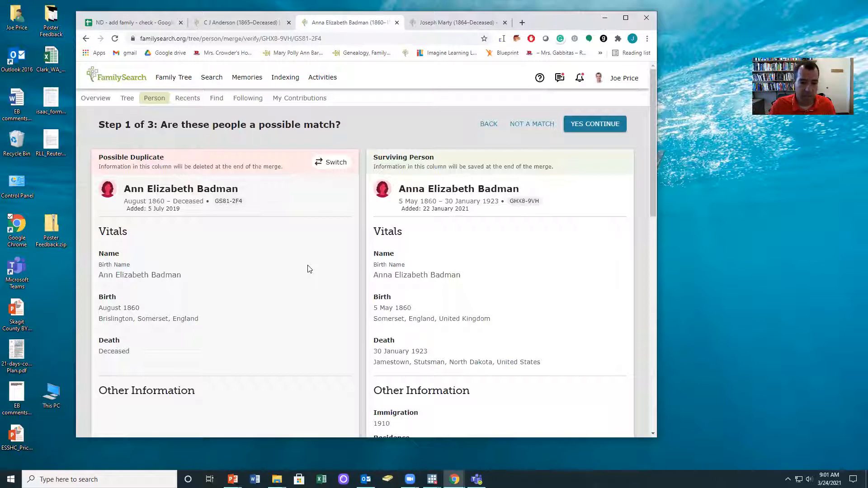
{"action": "scroll", "coordinate": [314, 248], "scroll_direction": "down", "scroll_amount": 5}
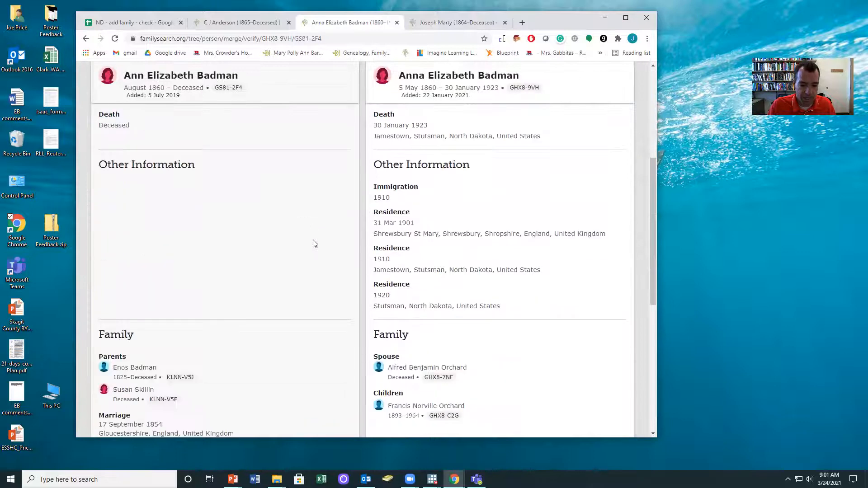
{"action": "scroll", "coordinate": [315, 243], "scroll_direction": "down", "scroll_amount": 1}
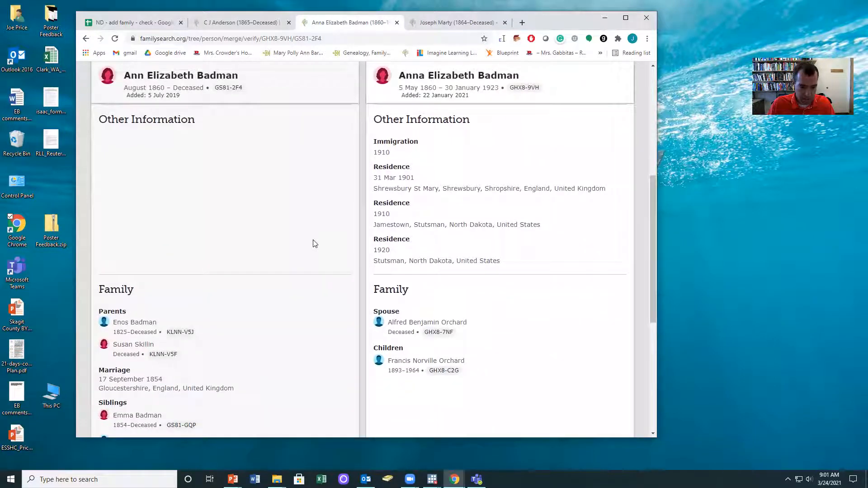
{"action": "scroll", "coordinate": [315, 243], "scroll_direction": "down", "scroll_amount": 3}
{"action": "scroll", "coordinate": [315, 244], "scroll_direction": "down", "scroll_amount": 3}
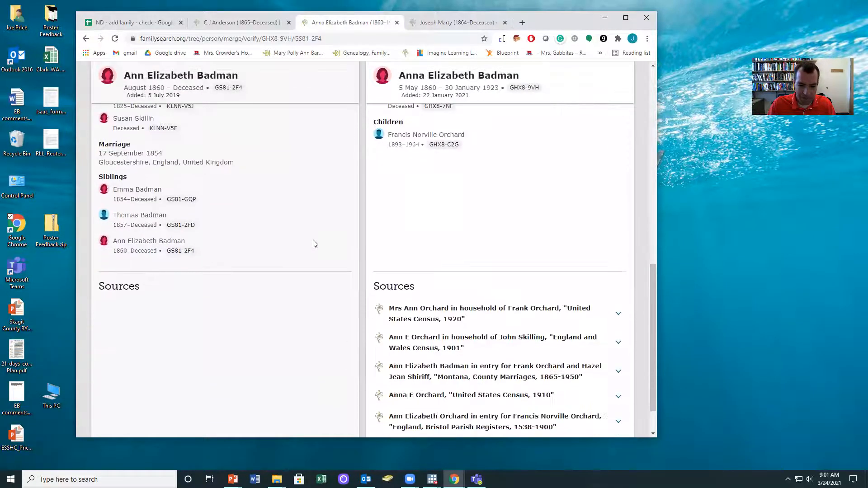
{"action": "scroll", "coordinate": [315, 244], "scroll_direction": "up", "scroll_amount": 9}
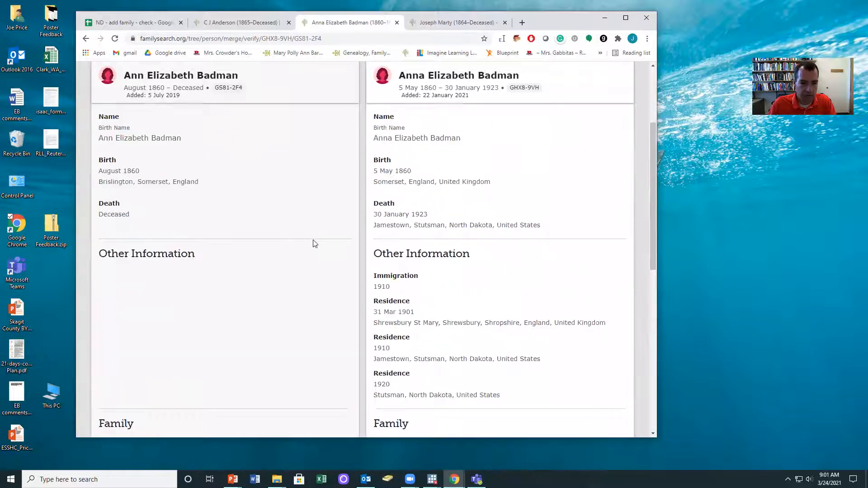
{"action": "scroll", "coordinate": [315, 243], "scroll_direction": "up", "scroll_amount": 3}
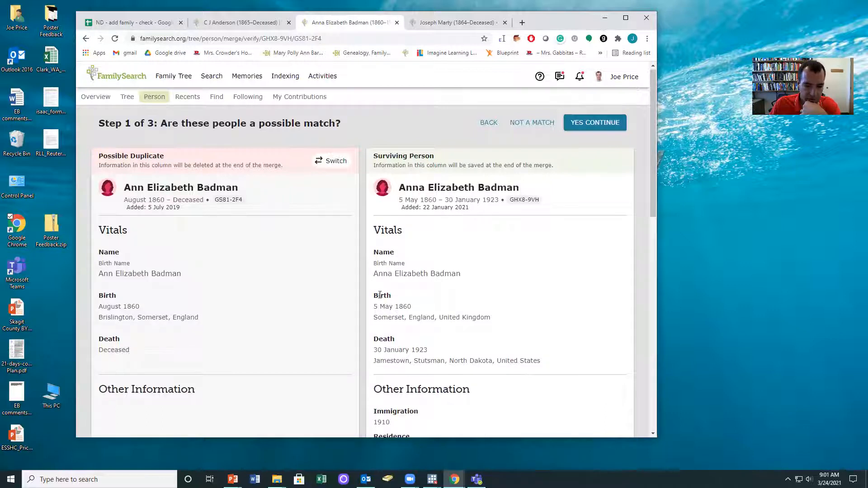
{"action": "scroll", "coordinate": [305, 297], "scroll_direction": "down", "scroll_amount": 7}
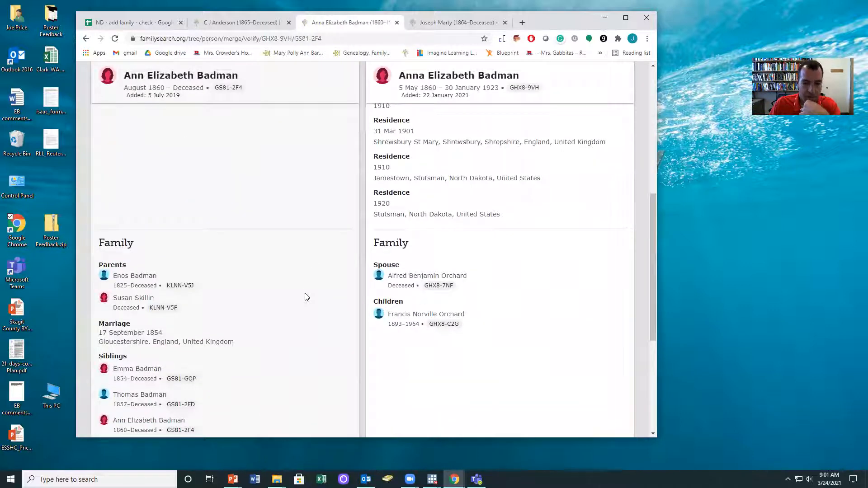
Record a score of 0.5 in cell B103 of the duplicates sheet.
{"action": "left_click", "coordinate": [129, 22]}
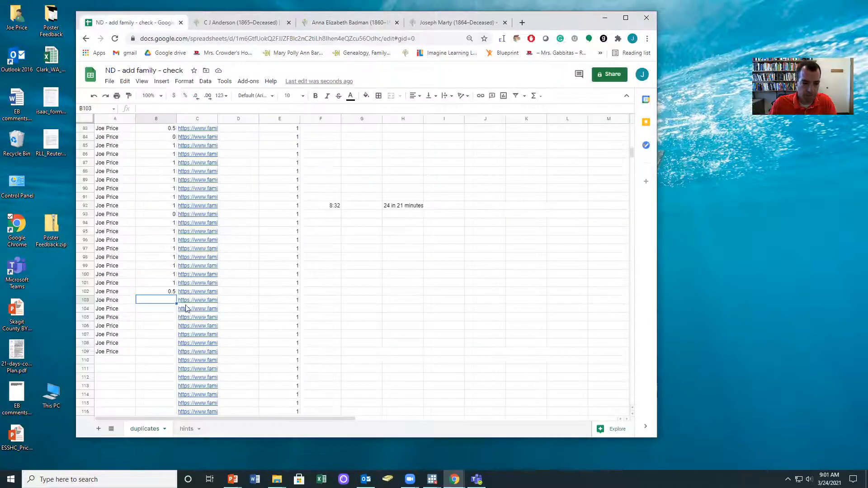
{"action": "type", "text": "05"}
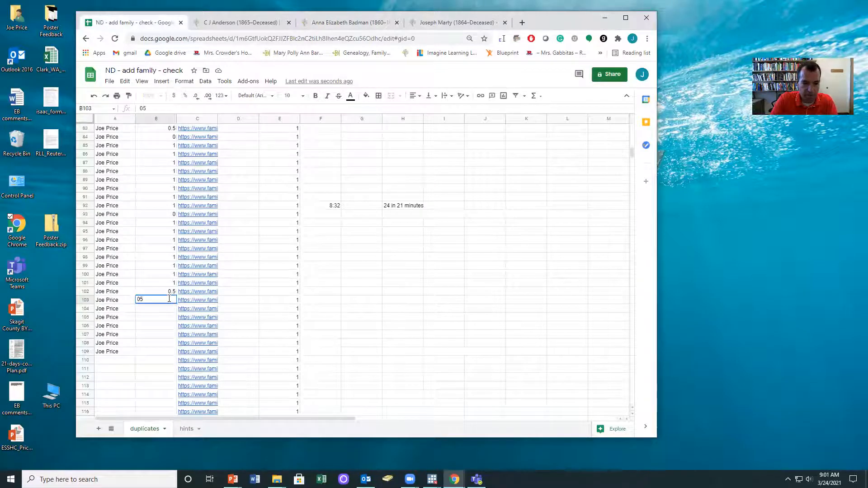
{"action": "type", "text": "5"}
{"action": "key", "text": "Return"}
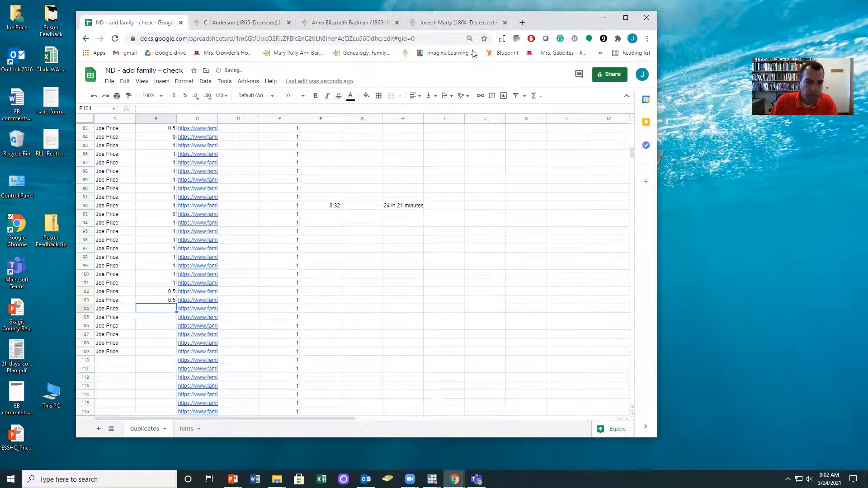
Open the possible duplicate for row 104's record and compare both people's vitals, immigration, residences, spouses and children.
{"action": "left_click", "coordinate": [208, 24]}
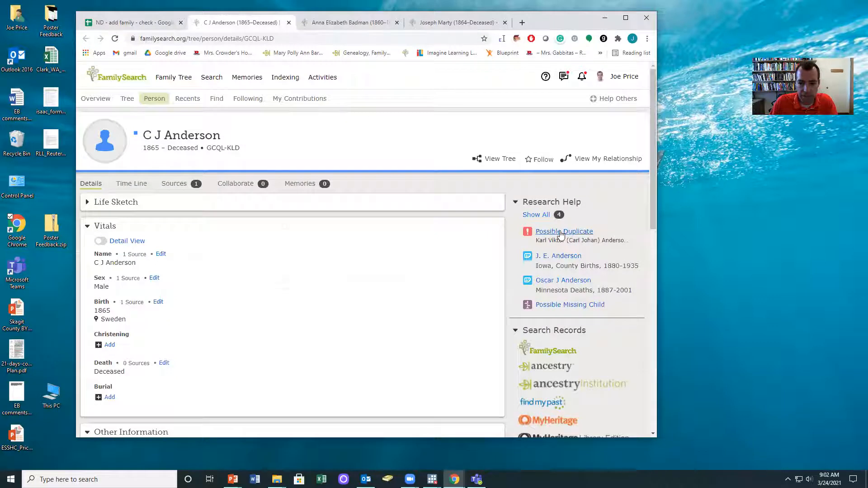
{"action": "left_click", "coordinate": [564, 232]}
{"action": "left_click", "coordinate": [306, 287]}
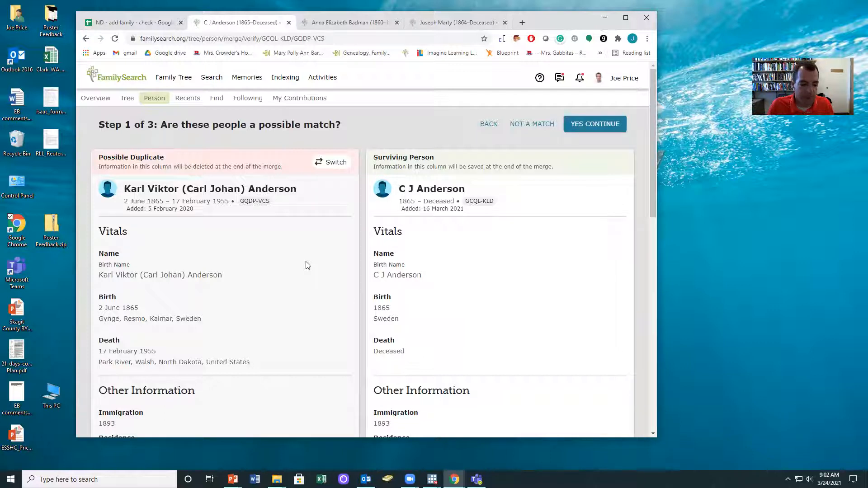
{"action": "scroll", "coordinate": [317, 266], "scroll_direction": "down", "scroll_amount": 1}
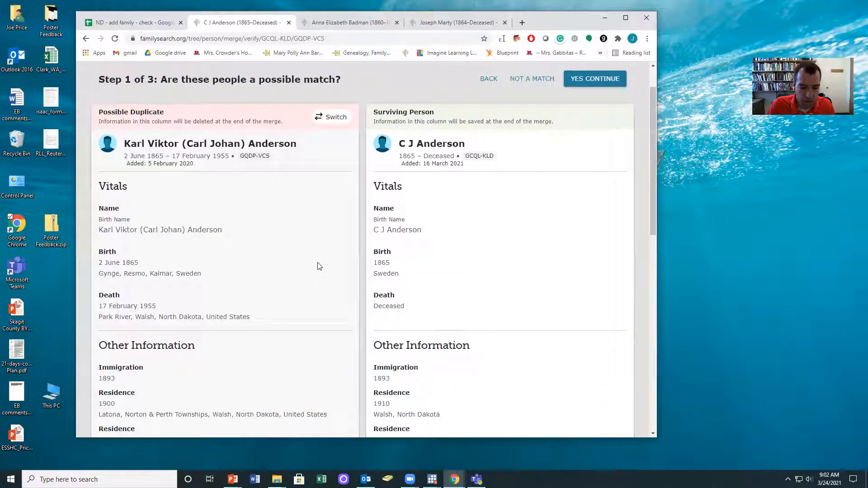
{"action": "scroll", "coordinate": [318, 266], "scroll_direction": "down", "scroll_amount": 2}
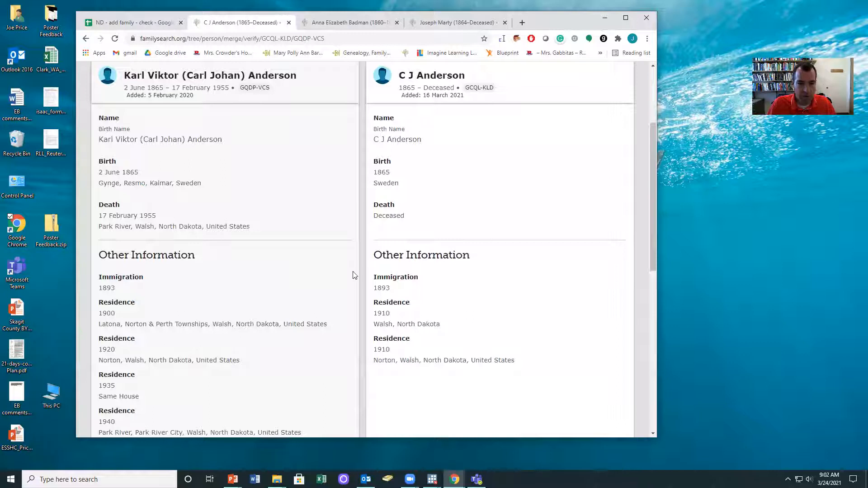
{"action": "scroll", "coordinate": [355, 279], "scroll_direction": "down", "scroll_amount": 3}
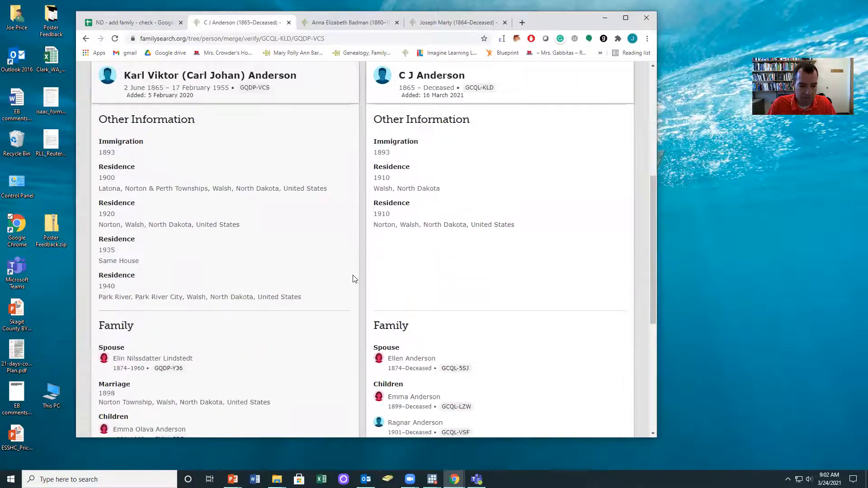
{"action": "scroll", "coordinate": [355, 279], "scroll_direction": "down", "scroll_amount": 2}
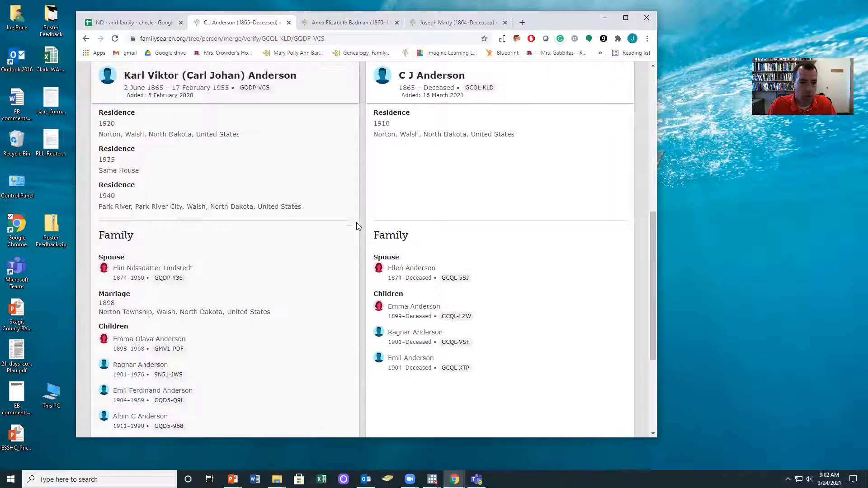
{"action": "scroll", "coordinate": [356, 226], "scroll_direction": "up", "scroll_amount": 8}
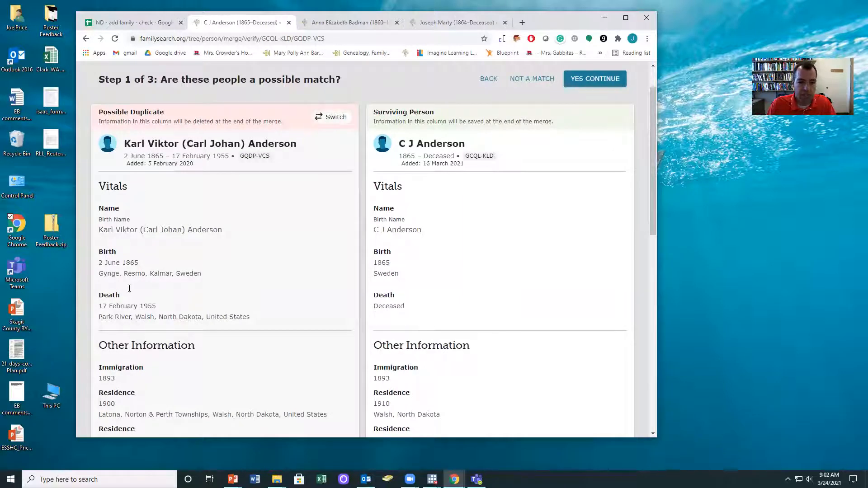
Switch the merge positions so the record added 5 February 2020 survives, and accept the two people as a match.
{"action": "left_click", "coordinate": [338, 118]}
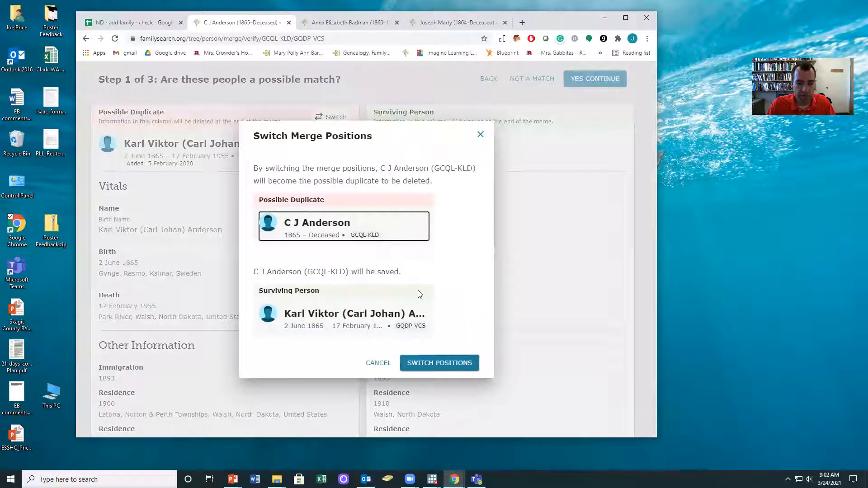
{"action": "left_click", "coordinate": [436, 362]}
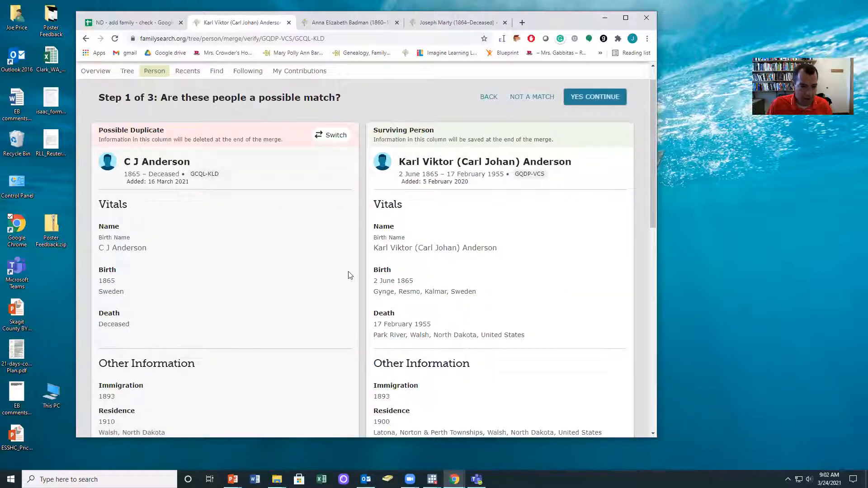
{"action": "scroll", "coordinate": [349, 269], "scroll_direction": "down", "scroll_amount": 2}
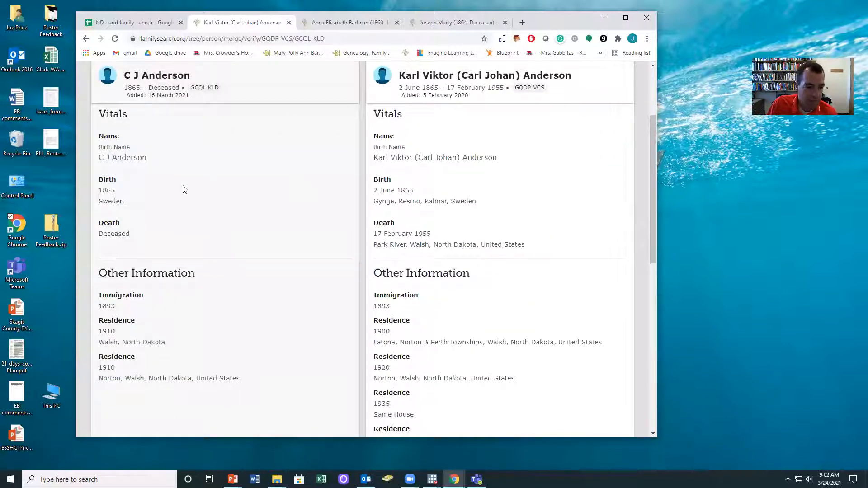
{"action": "scroll", "coordinate": [246, 273], "scroll_direction": "down", "scroll_amount": 10}
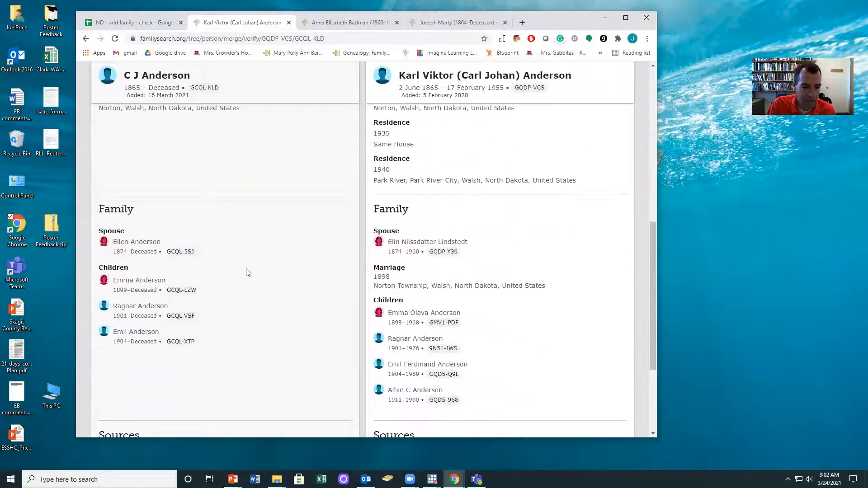
{"action": "scroll", "coordinate": [252, 274], "scroll_direction": "down", "scroll_amount": 1}
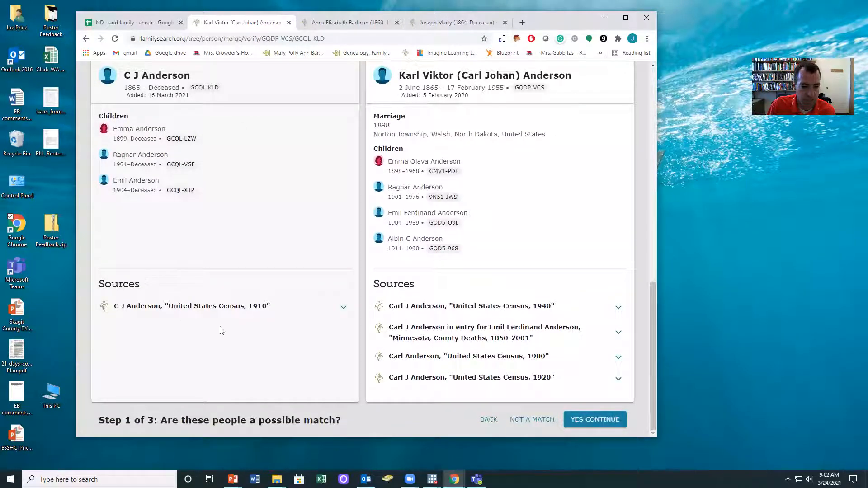
{"action": "left_click", "coordinate": [588, 420]}
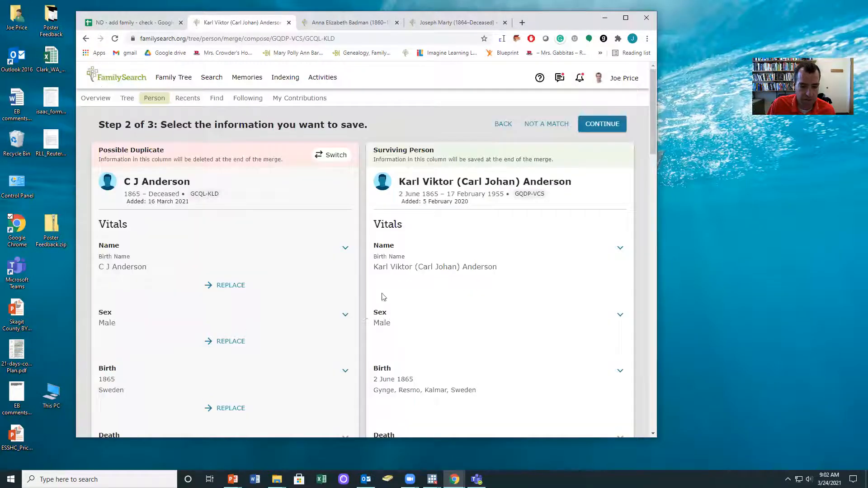
Keep the proposed information for the surviving person, including the transferred spouse and children, and finish the merge.
{"action": "scroll", "coordinate": [460, 295], "scroll_direction": "down", "scroll_amount": 10}
{"action": "scroll", "coordinate": [459, 295], "scroll_direction": "down", "scroll_amount": 15}
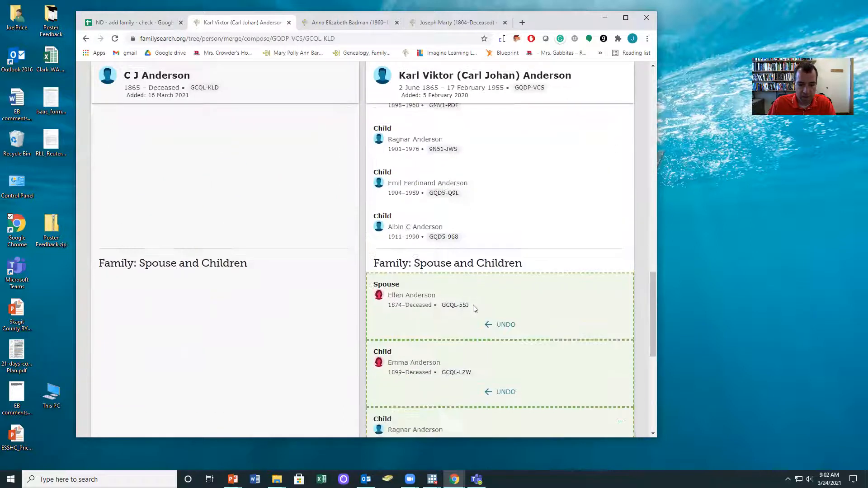
{"action": "scroll", "coordinate": [571, 380], "scroll_direction": "down", "scroll_amount": 1}
{"action": "left_click", "coordinate": [603, 419]}
{"action": "left_click", "coordinate": [119, 308]}
{"action": "left_click", "coordinate": [582, 124]}
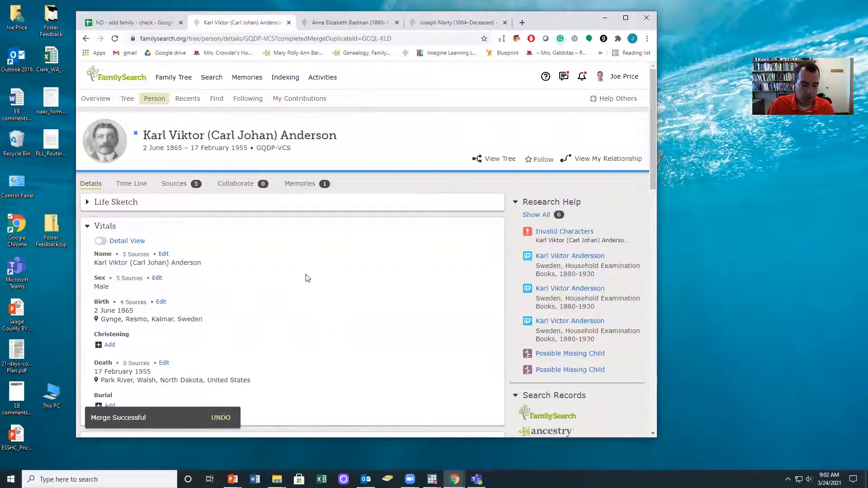
Copy the ID of the spouse without marriage events and open the preferred spouse's person page.
{"action": "scroll", "coordinate": [326, 257], "scroll_direction": "down", "scroll_amount": 15}
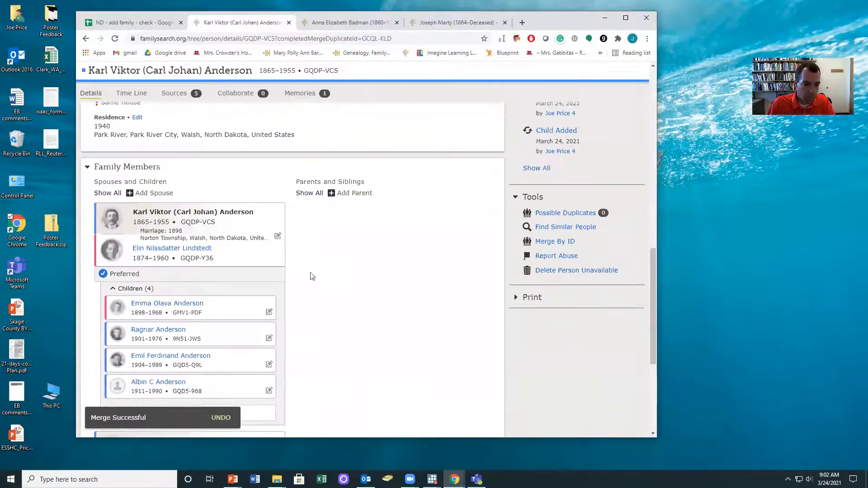
{"action": "left_click", "coordinate": [210, 355]}
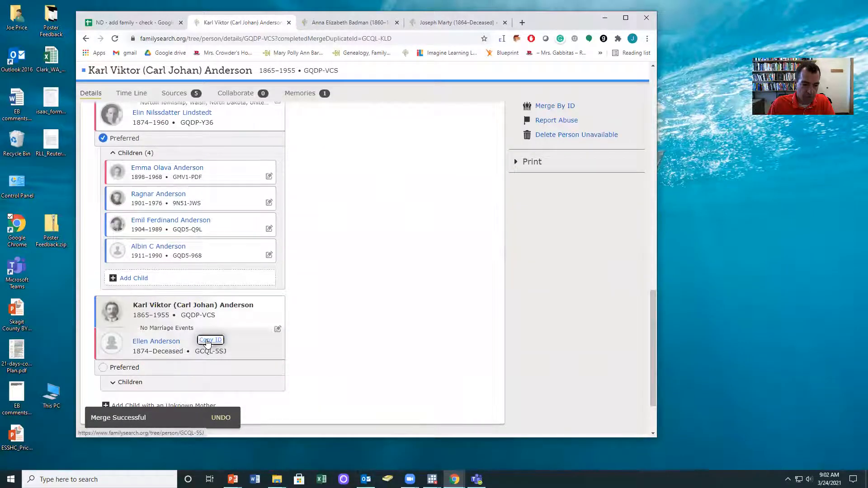
{"action": "mouse_move", "coordinate": [195, 113]}
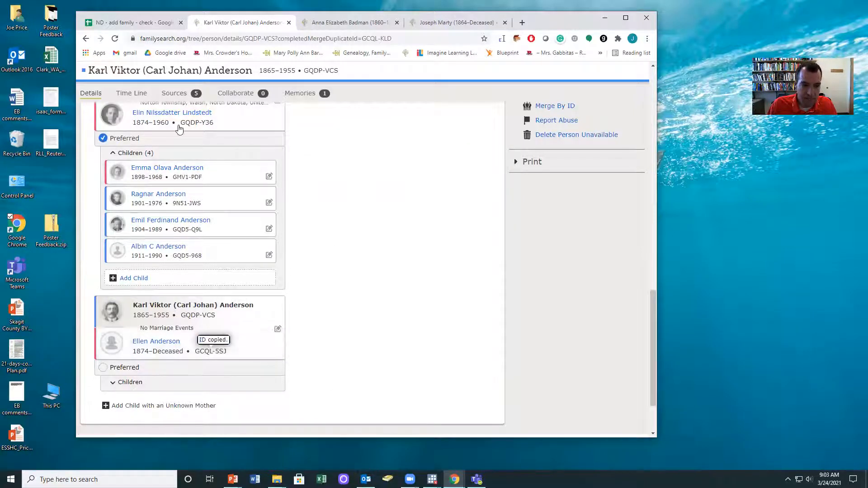
{"action": "left_click", "coordinate": [358, 178]}
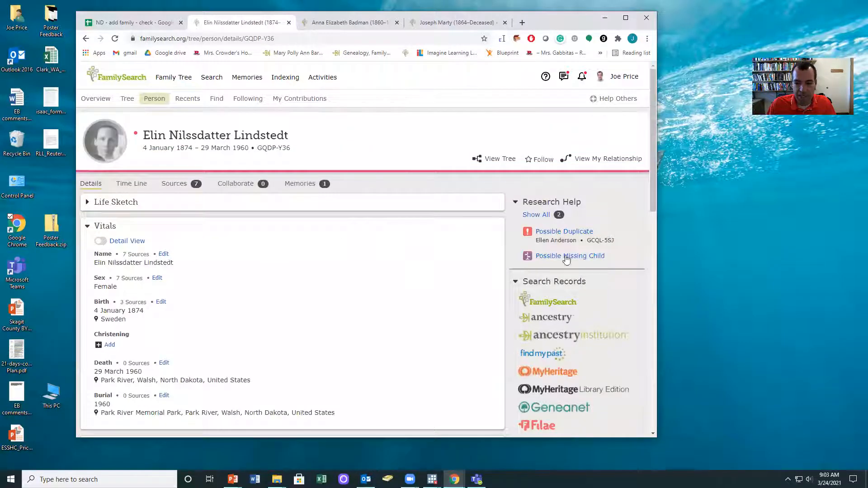
Review the preferred spouse's possible duplicate, compare both records' vitals, family and sources, and accept them as a match.
{"action": "left_click", "coordinate": [561, 231]}
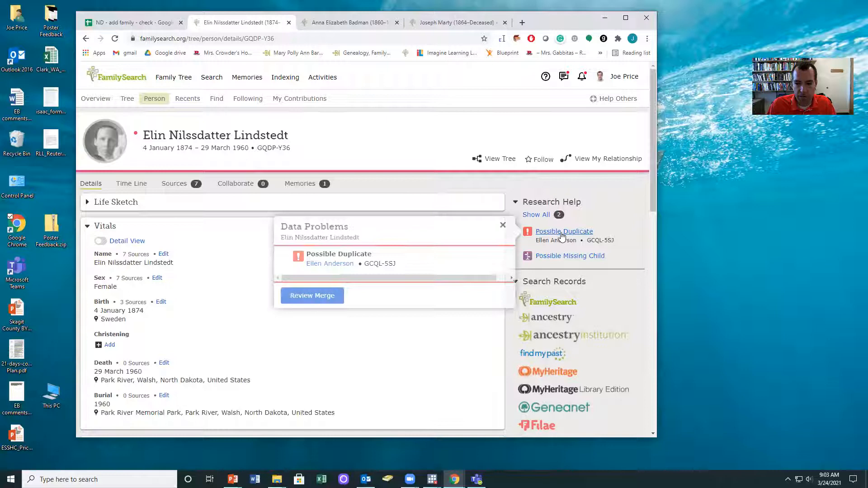
{"action": "left_click", "coordinate": [326, 288]}
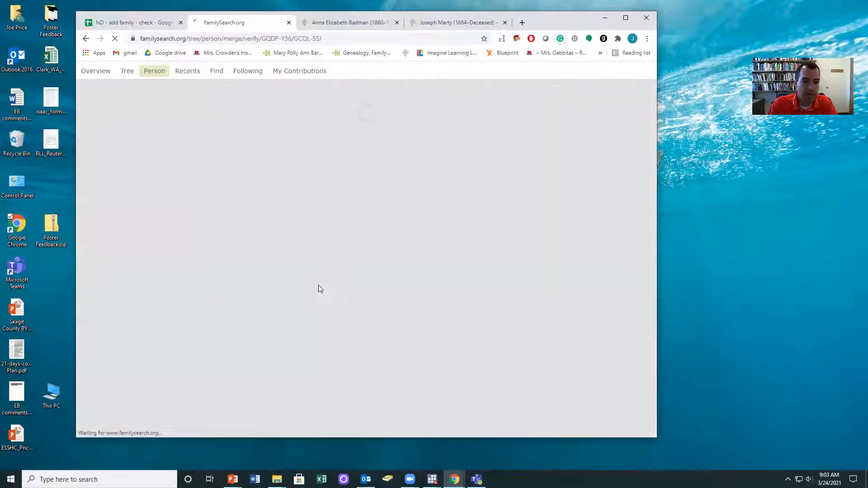
{"action": "scroll", "coordinate": [450, 236], "scroll_direction": "down", "scroll_amount": 7}
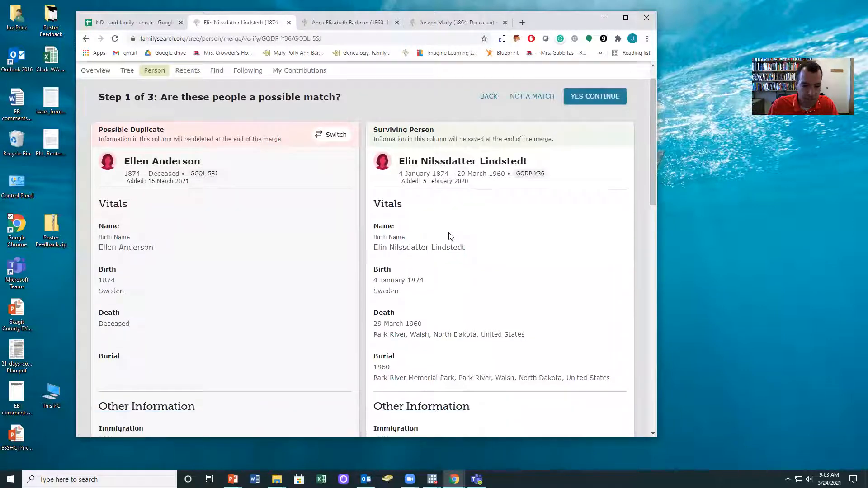
{"action": "scroll", "coordinate": [445, 248], "scroll_direction": "down", "scroll_amount": 3}
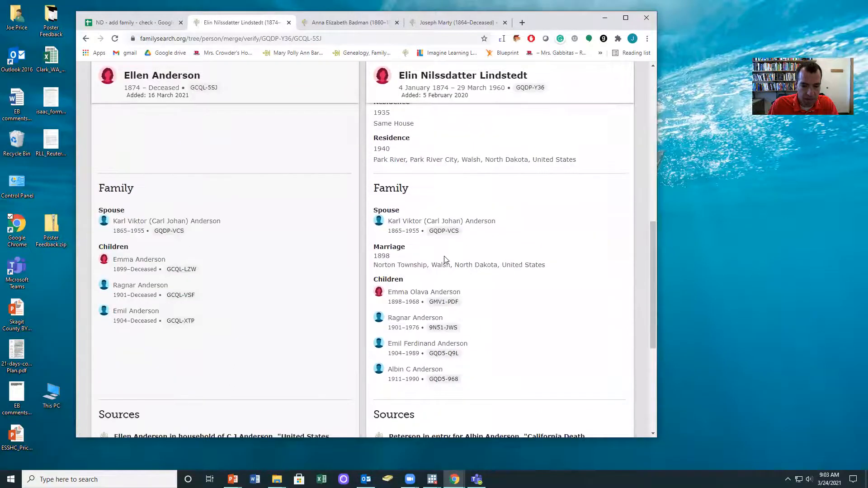
{"action": "scroll", "coordinate": [442, 280], "scroll_direction": "down", "scroll_amount": 3}
{"action": "scroll", "coordinate": [443, 283], "scroll_direction": "down", "scroll_amount": 3}
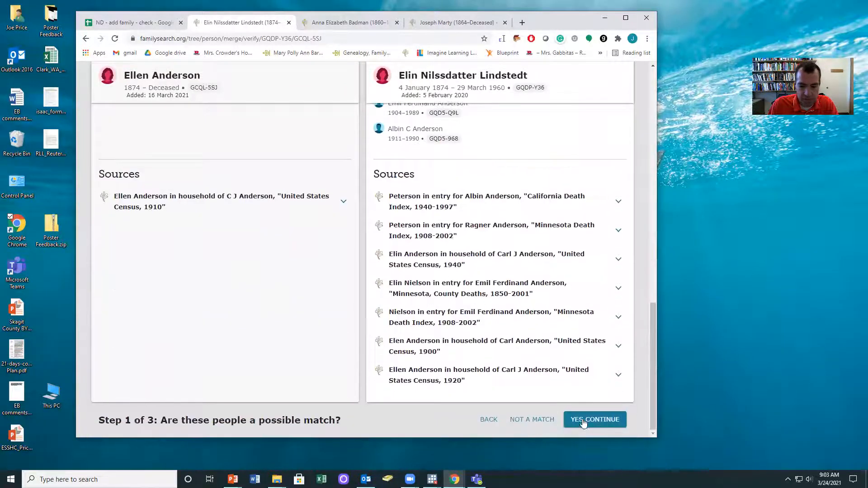
{"action": "left_click", "coordinate": [596, 417]}
Keep the proposed information, give the reason that all vital information and relationships match, and finish the wife's merge.
{"action": "scroll", "coordinate": [454, 281], "scroll_direction": "down", "scroll_amount": 15}
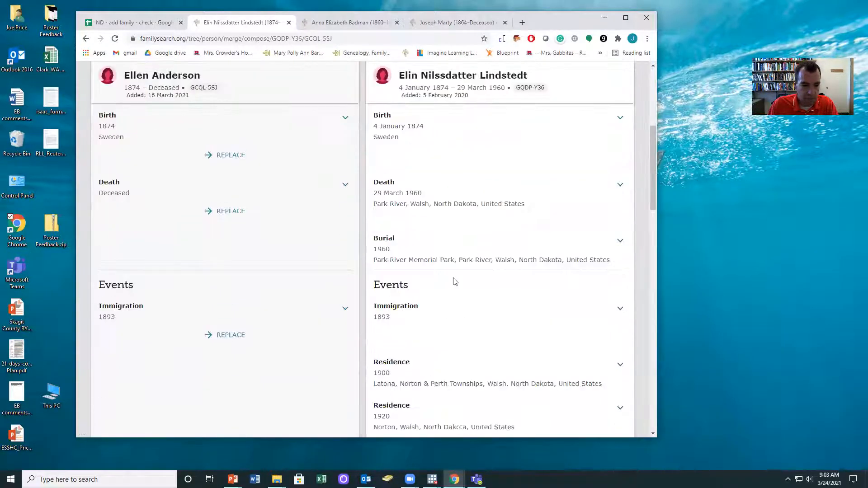
{"action": "scroll", "coordinate": [607, 425], "scroll_direction": "down", "scroll_amount": 5}
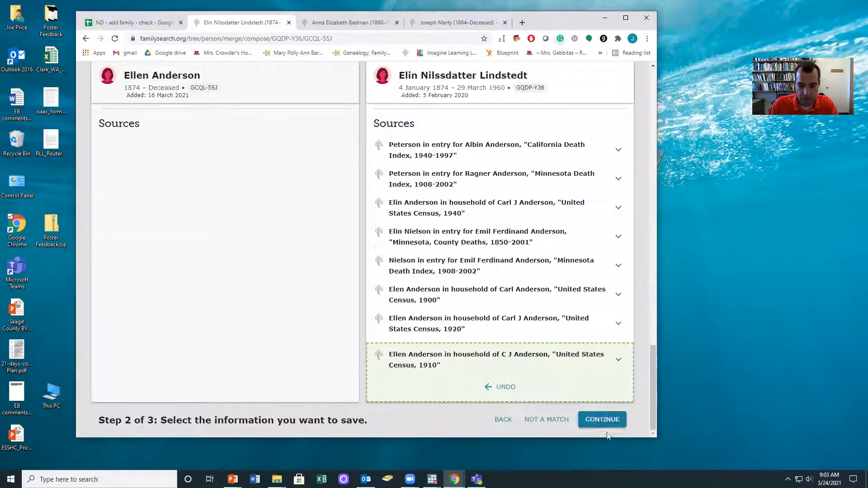
{"action": "left_click", "coordinate": [599, 419]}
{"action": "left_click", "coordinate": [119, 307]}
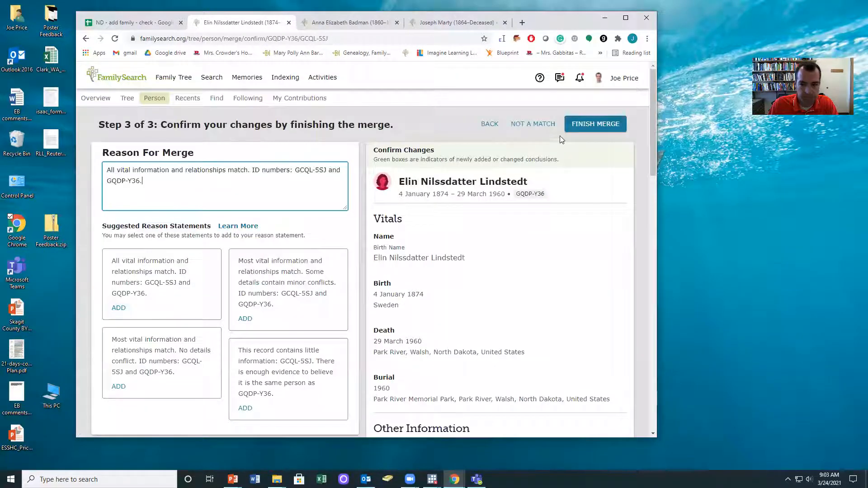
{"action": "left_click", "coordinate": [588, 127]}
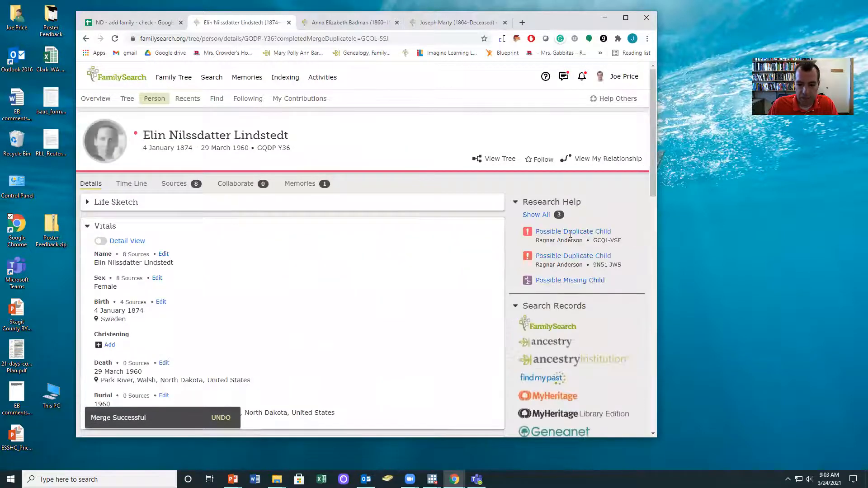
Open the merge review for the first possible duplicate child and switch positions so the record added 27 April 2012 survives.
{"action": "left_click", "coordinate": [571, 232]}
{"action": "left_click", "coordinate": [311, 289]}
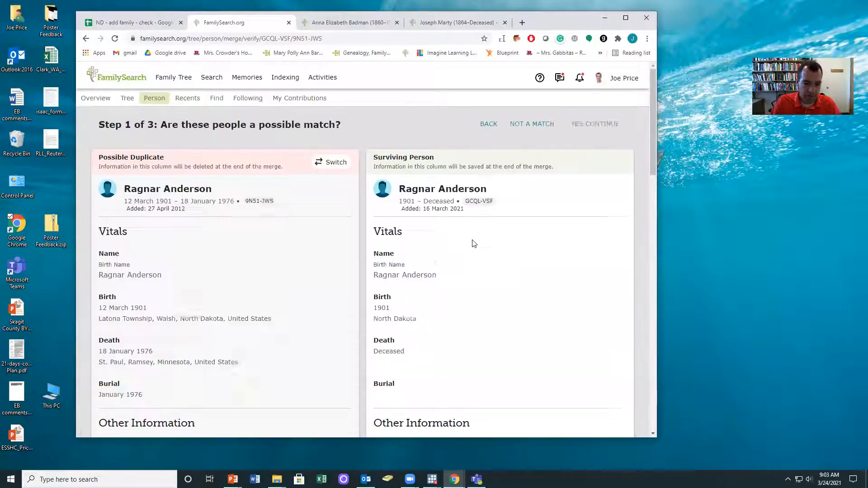
{"action": "left_click", "coordinate": [331, 162]}
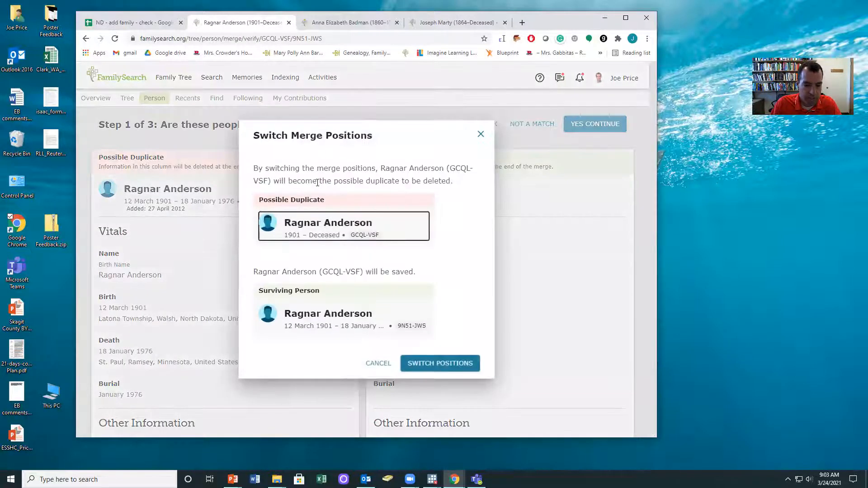
{"action": "left_click", "coordinate": [441, 363]}
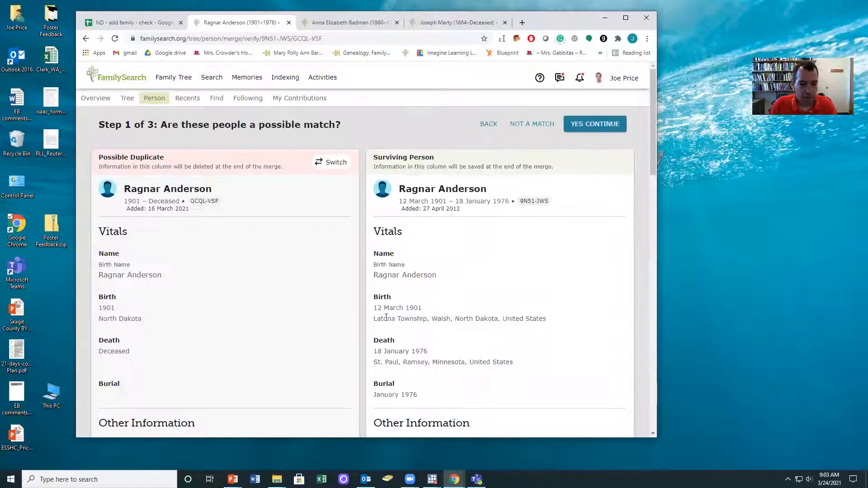
Compare the two child records' family and sources and accept them as a match.
{"action": "scroll", "coordinate": [352, 299], "scroll_direction": "down", "scroll_amount": 5}
{"action": "scroll", "coordinate": [353, 299], "scroll_direction": "down", "scroll_amount": 10}
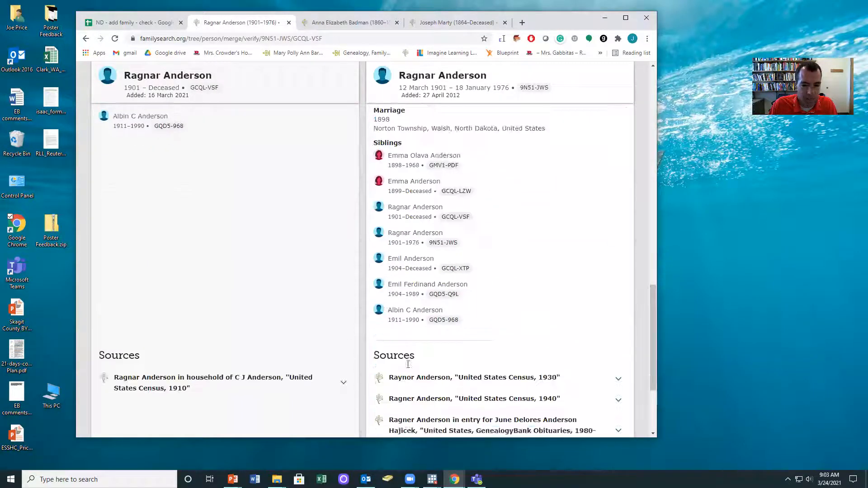
{"action": "left_click", "coordinate": [569, 418]}
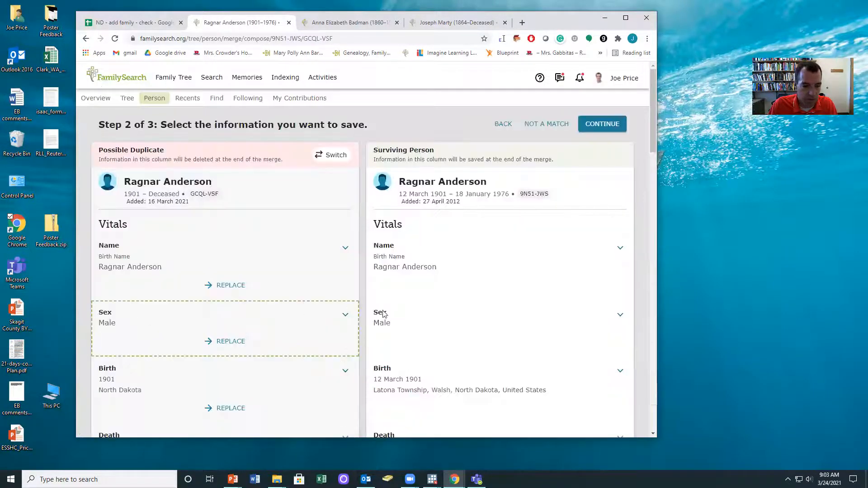
Keep the proposed information, including the transferred 1910 census source, add the all-information-matches reason, and finish the child's merge.
{"action": "scroll", "coordinate": [533, 388], "scroll_direction": "down", "scroll_amount": 10}
{"action": "scroll", "coordinate": [601, 428], "scroll_direction": "down", "scroll_amount": 10}
{"action": "left_click", "coordinate": [602, 416]}
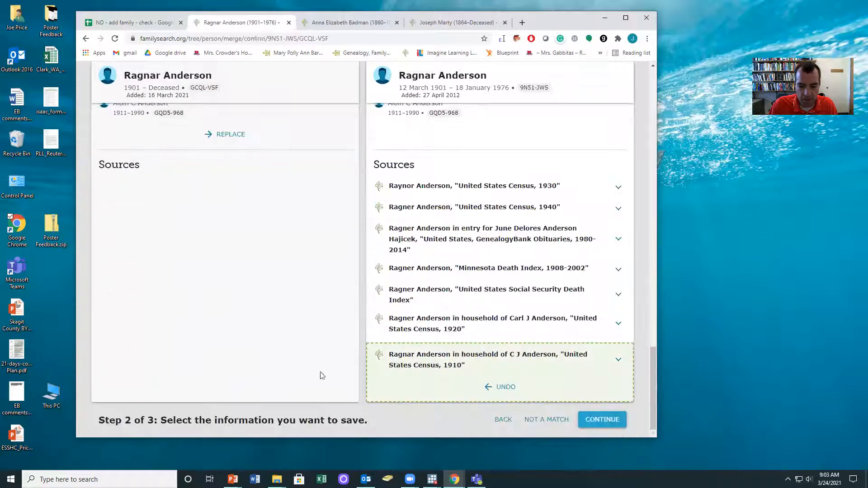
{"action": "left_click", "coordinate": [118, 308]}
{"action": "left_click", "coordinate": [585, 128]}
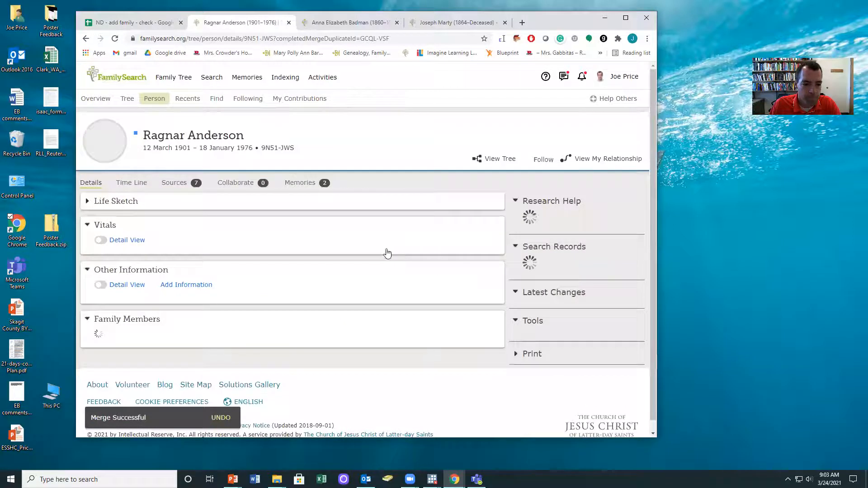
Copy the ID of the fourth sibling listed under the merged son's parents and open the mother's person page.
{"action": "scroll", "coordinate": [371, 247], "scroll_direction": "down", "scroll_amount": 5}
{"action": "scroll", "coordinate": [379, 244], "scroll_direction": "down", "scroll_amount": 6}
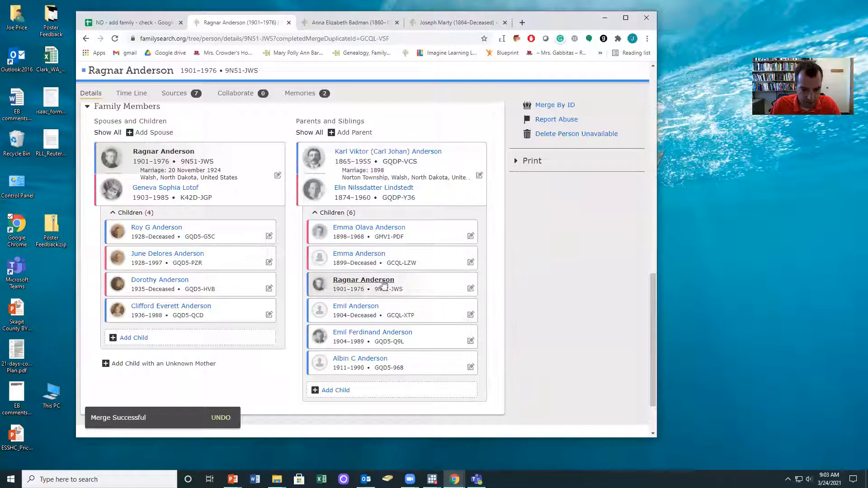
{"action": "left_click", "coordinate": [399, 315]}
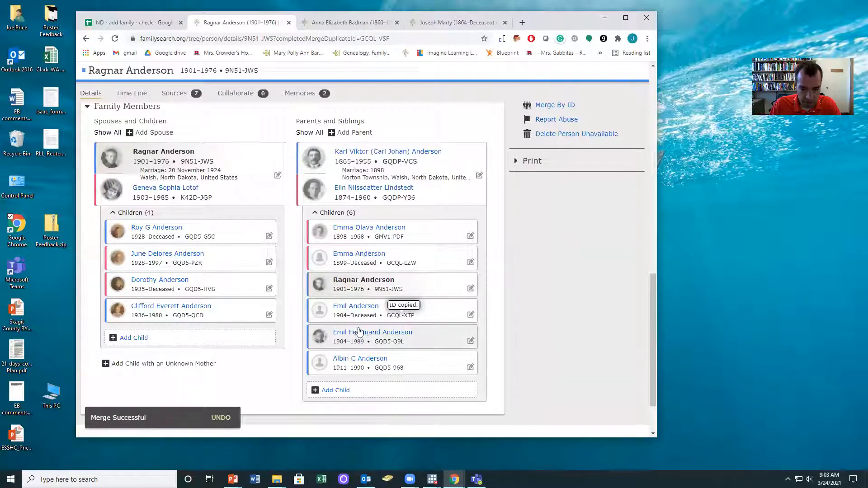
{"action": "scroll", "coordinate": [570, 287], "scroll_direction": "up", "scroll_amount": 4}
{"action": "scroll", "coordinate": [452, 307], "scroll_direction": "down", "scroll_amount": 1}
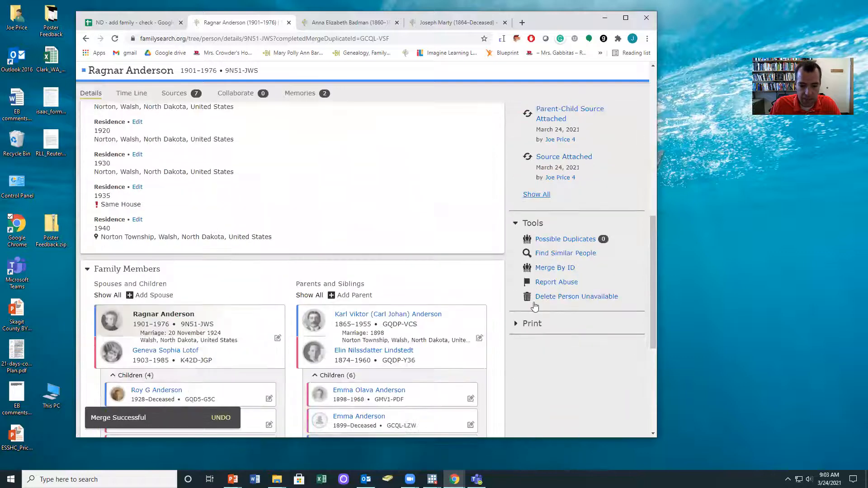
{"action": "left_click", "coordinate": [357, 324]}
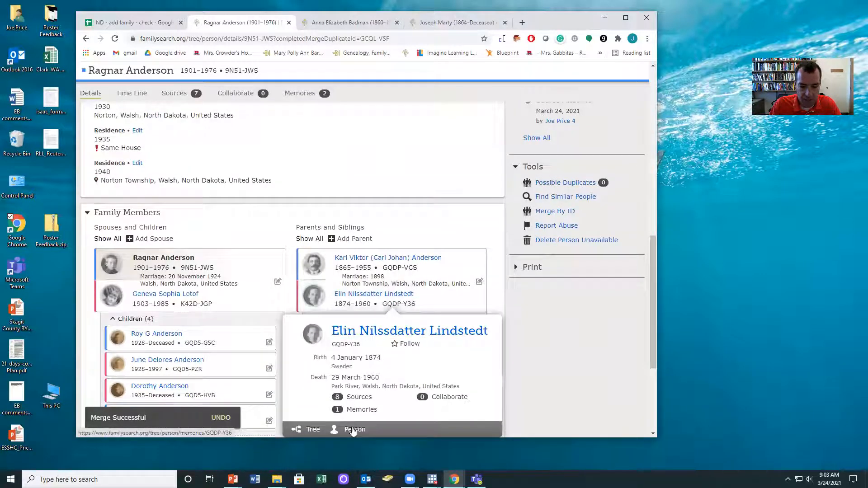
{"action": "left_click", "coordinate": [354, 431]}
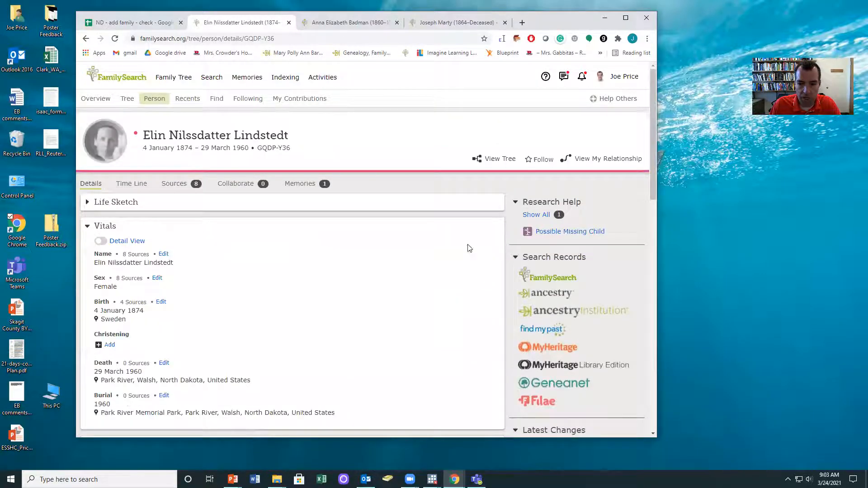
Open the person page of the fifth child in the mother's list of children.
{"action": "scroll", "coordinate": [391, 268], "scroll_direction": "down", "scroll_amount": 10}
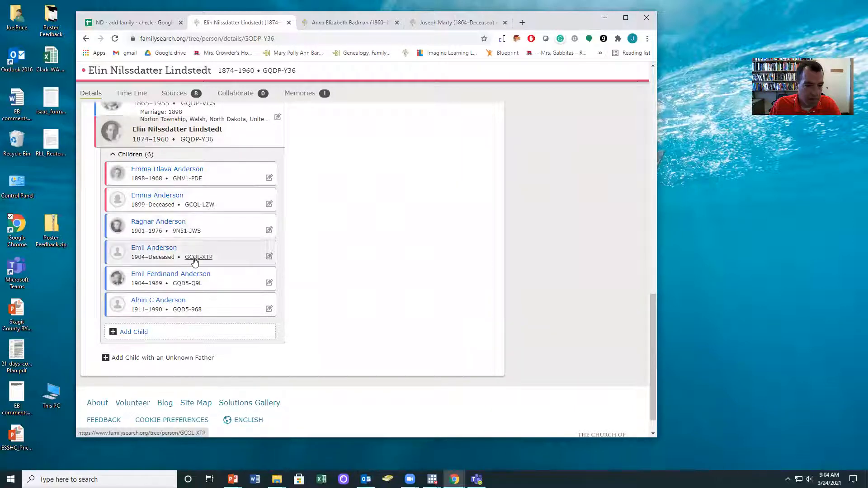
{"action": "left_click", "coordinate": [156, 275]}
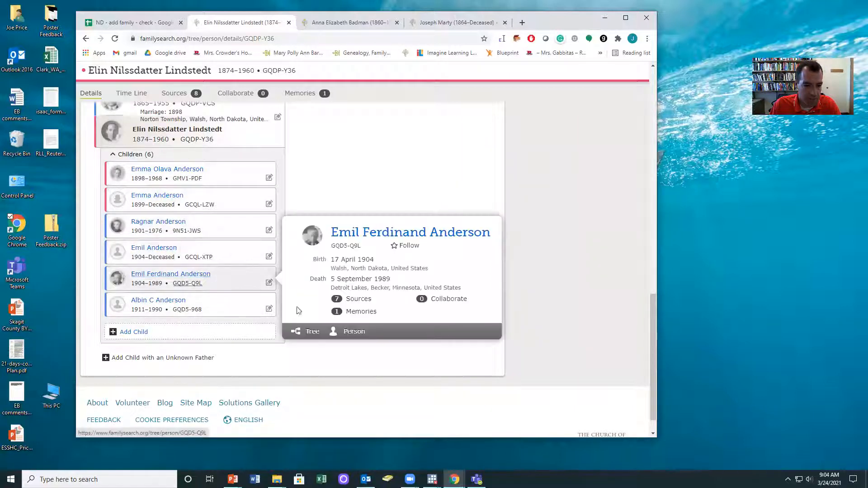
{"action": "left_click", "coordinate": [355, 331]}
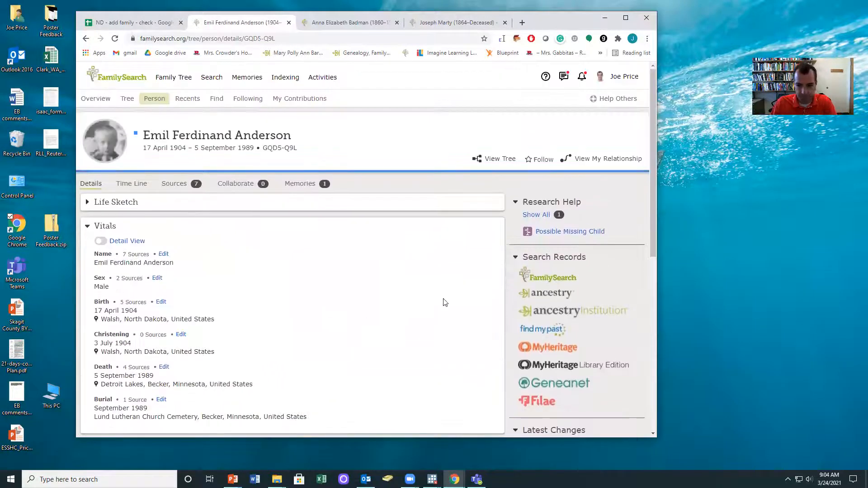
Open the merge review of this son with the duplicate added 16 March 2021, compare both records, and accept the match.
{"action": "left_click", "coordinate": [569, 233]}
{"action": "left_click", "coordinate": [316, 291]}
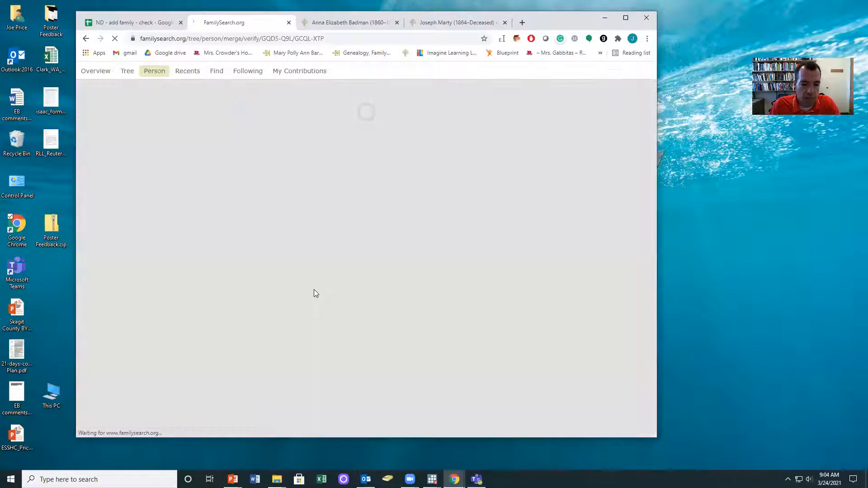
{"action": "scroll", "coordinate": [418, 276], "scroll_direction": "down", "scroll_amount": 15}
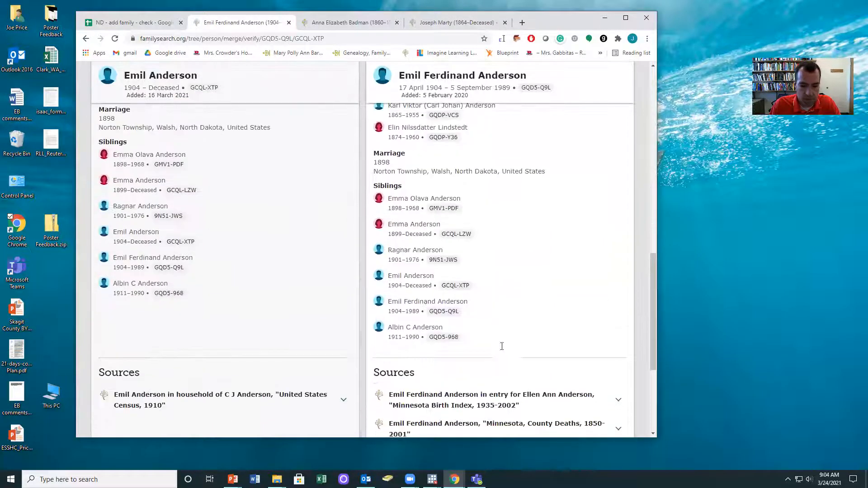
{"action": "left_click", "coordinate": [595, 418]}
Keep the proposed information, including the 1910 residence, add the reason that all vital information and relationships match, and finish the merge.
{"action": "scroll", "coordinate": [505, 353], "scroll_direction": "down", "scroll_amount": 20}
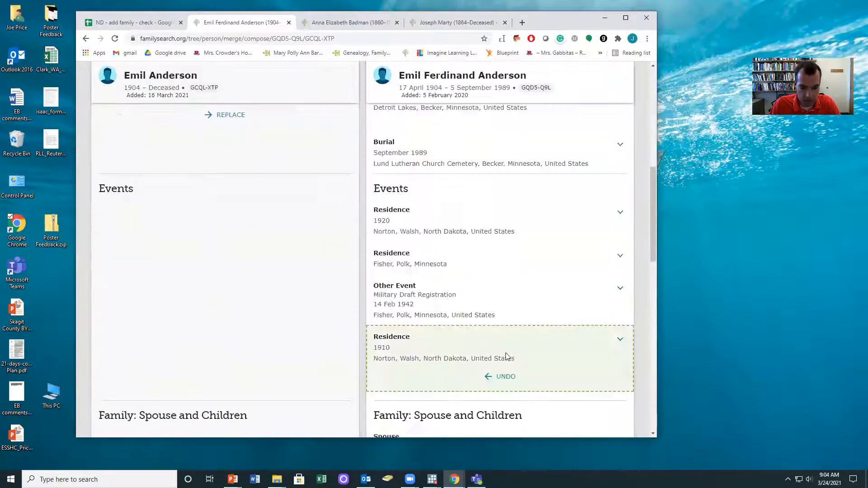
{"action": "left_click", "coordinate": [595, 421]}
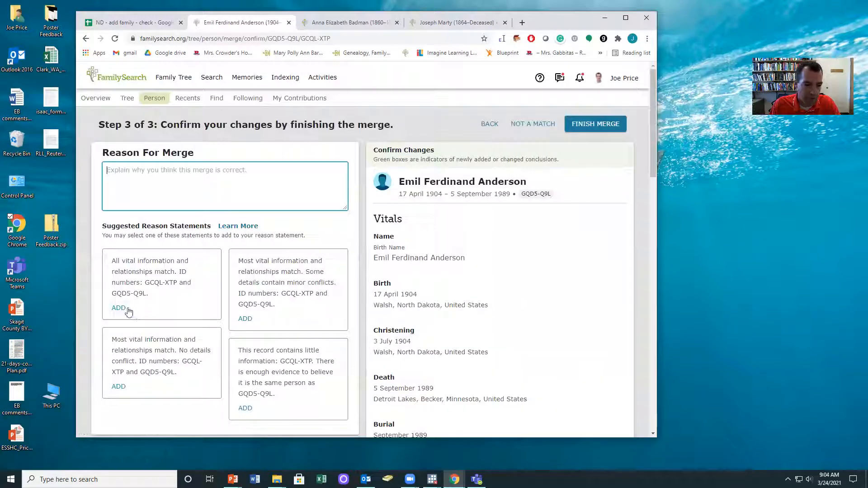
{"action": "left_click", "coordinate": [121, 308]}
{"action": "left_click", "coordinate": [581, 128]}
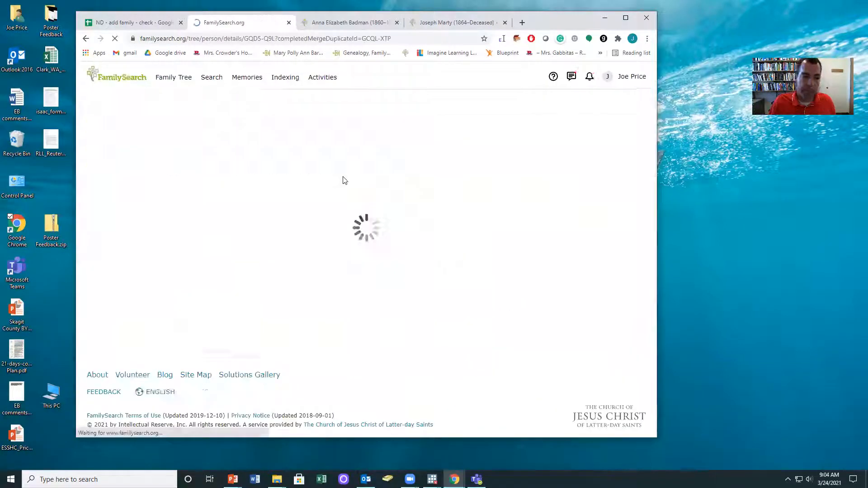
Copy the ID of the second sibling in the merged son's sibling list and open the first sibling's person page.
{"action": "scroll", "coordinate": [341, 252], "scroll_direction": "down", "scroll_amount": 10}
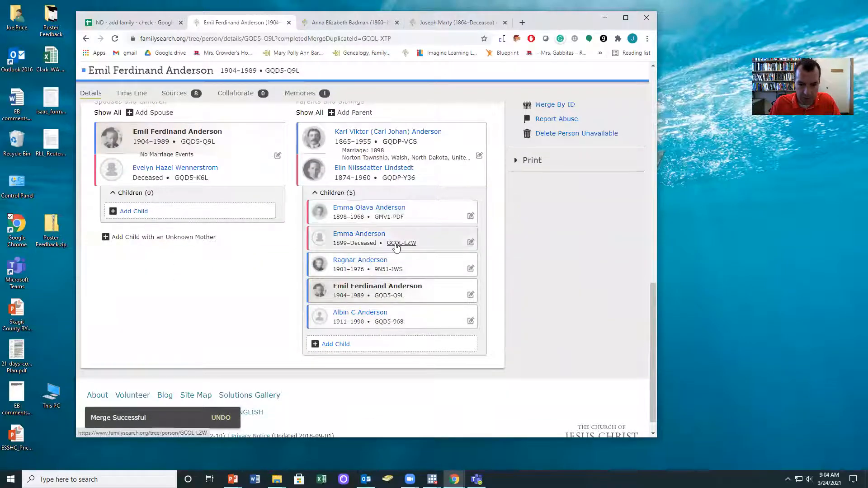
{"action": "left_click", "coordinate": [369, 208]}
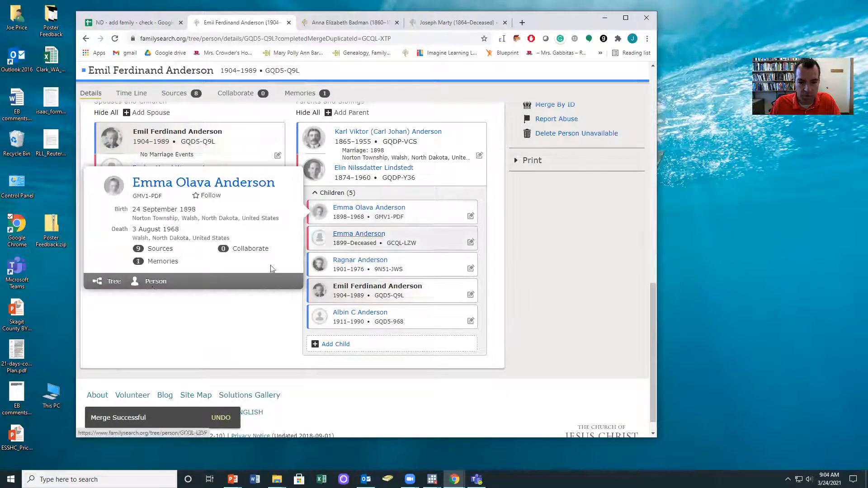
{"action": "left_click", "coordinate": [153, 282]}
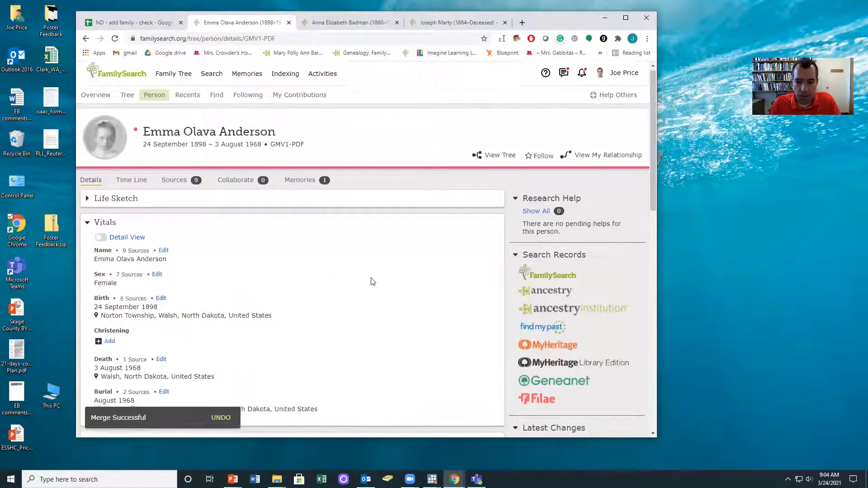
Start a merge by ID for this daughter, using the copied ID of her sibling as the possible duplicate.
{"action": "scroll", "coordinate": [370, 282], "scroll_direction": "down", "scroll_amount": 5}
{"action": "scroll", "coordinate": [372, 283], "scroll_direction": "down", "scroll_amount": 3}
{"action": "left_click", "coordinate": [556, 285]}
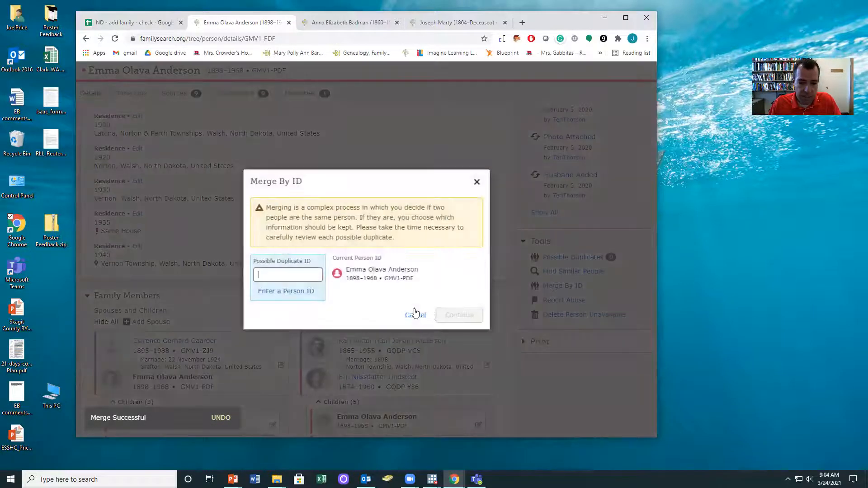
{"action": "type", "text": "GCQL-LZW"}
{"action": "left_click", "coordinate": [452, 316]}
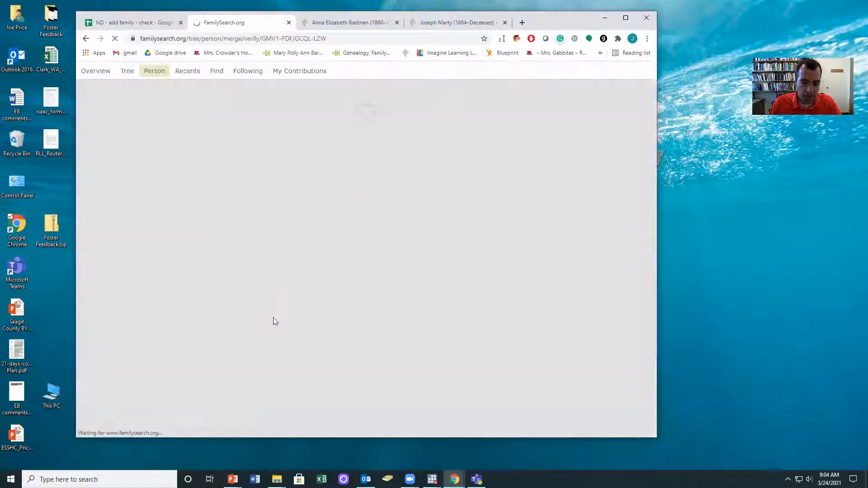
Compare the daughter's record with the duplicate added 16 March 2021, including residences and family, and accept the match.
{"action": "scroll", "coordinate": [418, 310], "scroll_direction": "down", "scroll_amount": 10}
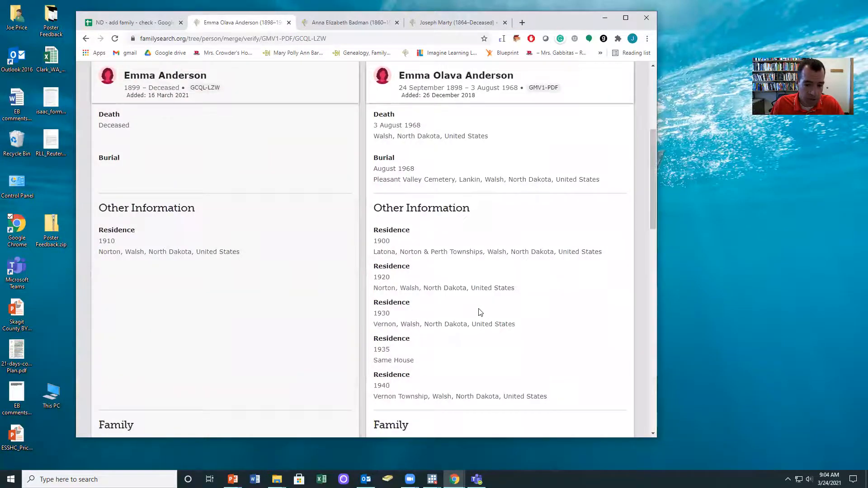
{"action": "scroll", "coordinate": [543, 374], "scroll_direction": "down", "scroll_amount": 10}
{"action": "left_click", "coordinate": [595, 420]}
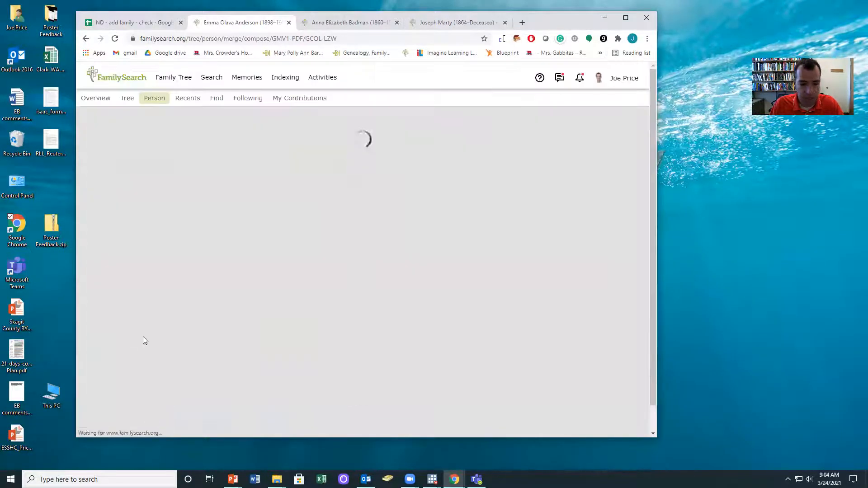
Keep the proposed information for the daughter, add the reason that all vital information and relationships match, and finish the merge.
{"action": "scroll", "coordinate": [361, 288], "scroll_direction": "down", "scroll_amount": 20}
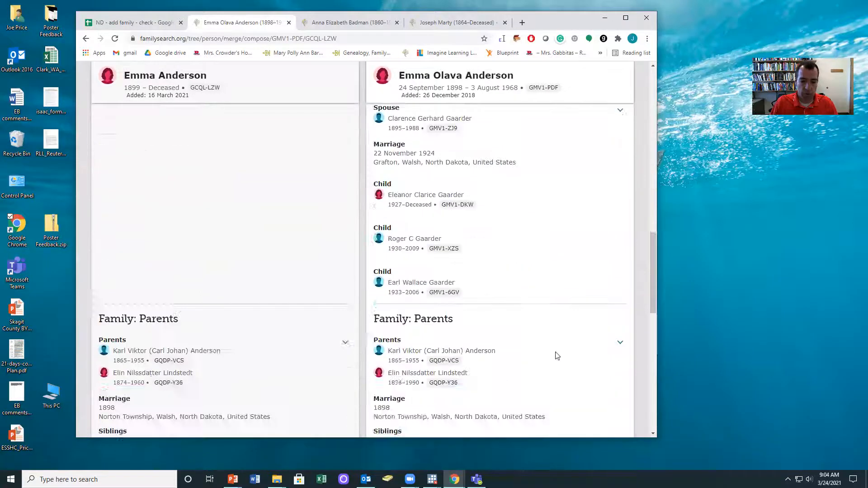
{"action": "scroll", "coordinate": [599, 401], "scroll_direction": "down", "scroll_amount": 5}
{"action": "left_click", "coordinate": [603, 419]}
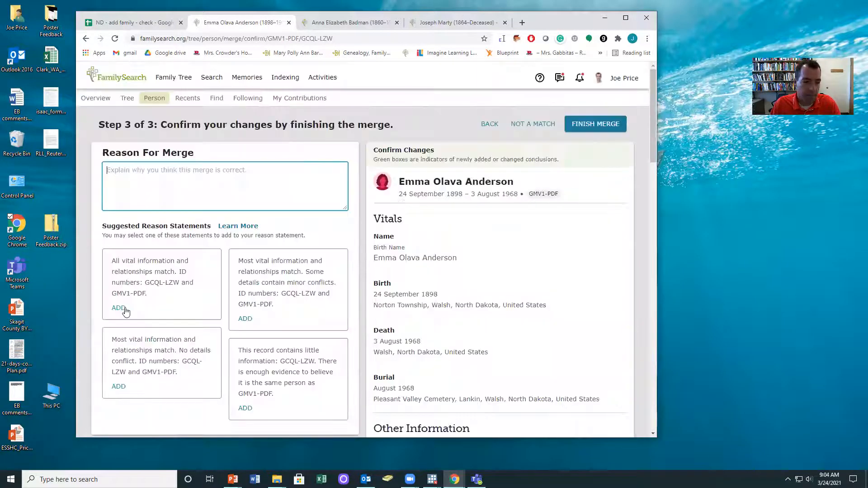
{"action": "left_click", "coordinate": [118, 307]}
{"action": "left_click", "coordinate": [596, 124]}
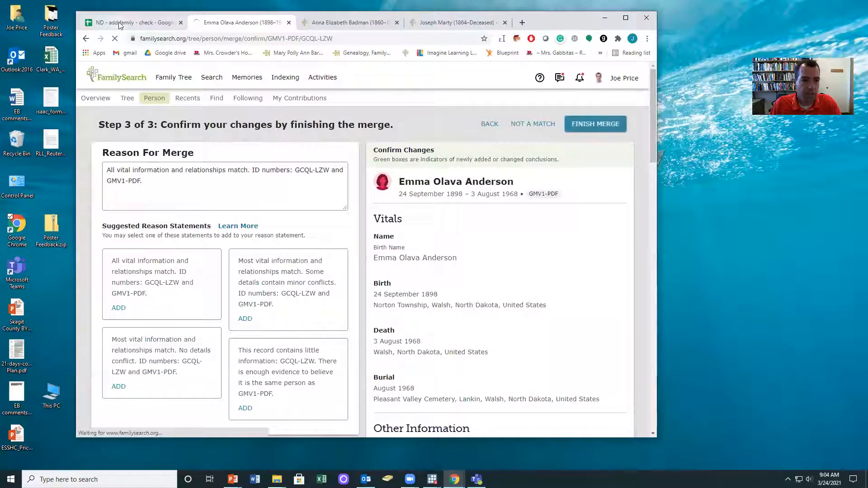
Separate the tracking spreadsheet into its own window and close the window holding the remaining person pages.
{"action": "key", "text": "ctrl+shift+Tab"}
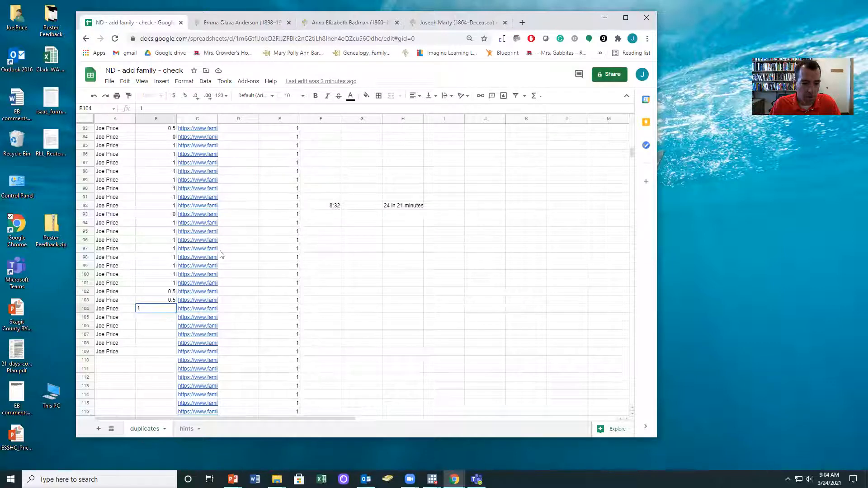
{"action": "left_click_drag", "start_coordinate": [129, 24], "coordinate": [132, 86]}
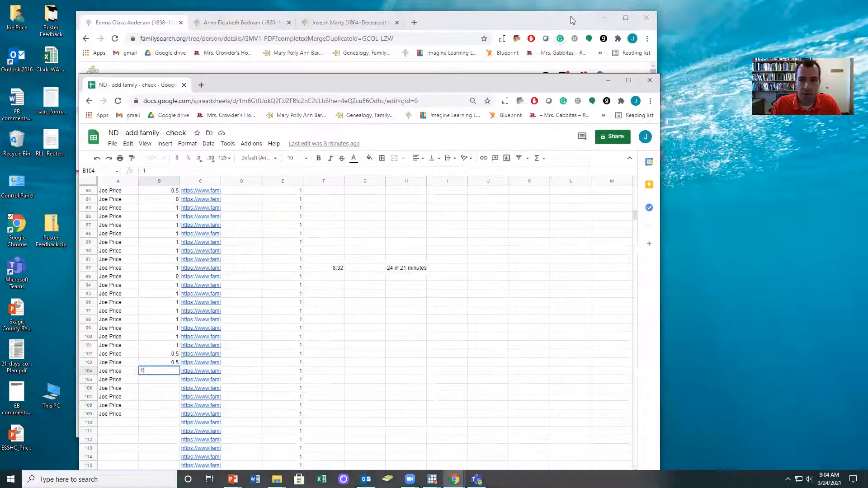
{"action": "left_click", "coordinate": [638, 21]}
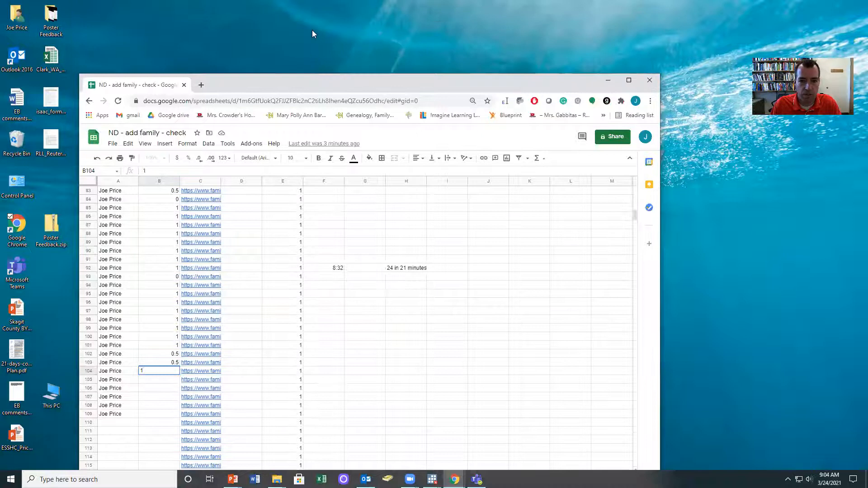
{"action": "left_click_drag", "start_coordinate": [303, 75], "coordinate": [305, 24]}
Open the record links in rows 105, 106 and 107 of the duplicates sheet, each in its own tab.
{"action": "left_click", "coordinate": [196, 331]}
{"action": "left_click", "coordinate": [224, 343]}
{"action": "left_click", "coordinate": [138, 35]}
{"action": "left_click", "coordinate": [197, 341]}
{"action": "left_click", "coordinate": [226, 352]}
{"action": "left_click", "coordinate": [131, 34]}
{"action": "left_click", "coordinate": [197, 351]}
{"action": "left_click", "coordinate": [226, 361]}
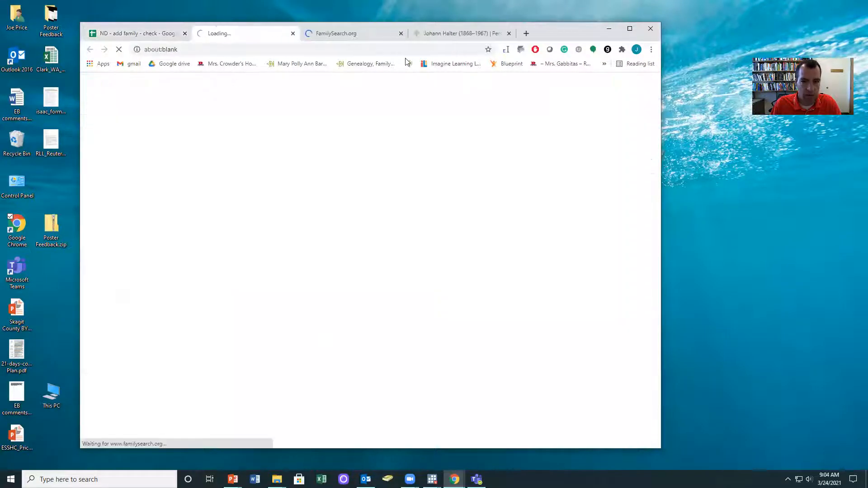
Go to the person page from the first opened link and open the merge review of its possible duplicate.
{"action": "left_click", "coordinate": [450, 33]}
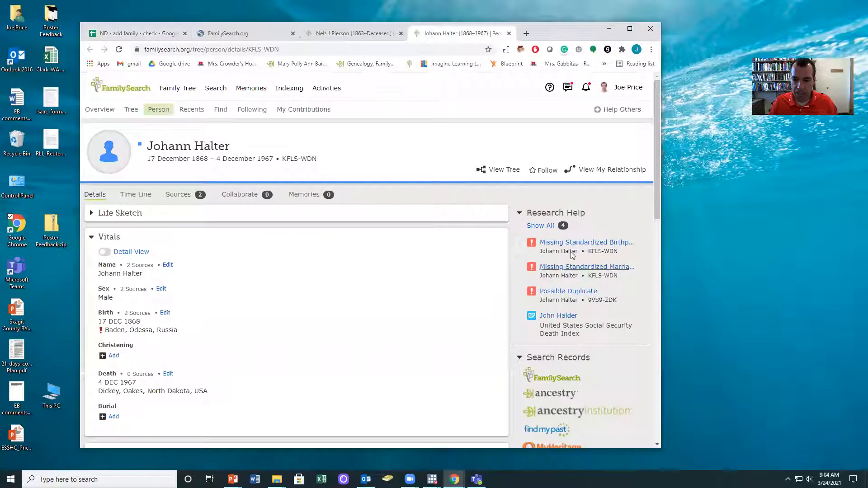
{"action": "left_click", "coordinate": [567, 293]}
{"action": "left_click", "coordinate": [315, 349]}
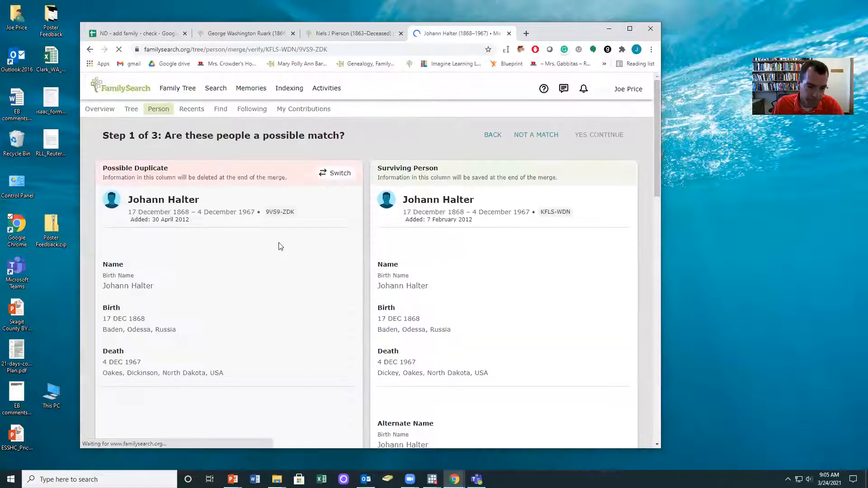
Compare the man's record with the duplicate added 30 April 2012, including vitals, spouse and children, and accept the match.
{"action": "scroll", "coordinate": [163, 286], "scroll_direction": "down", "scroll_amount": 1}
{"action": "scroll", "coordinate": [388, 298], "scroll_direction": "down", "scroll_amount": 7}
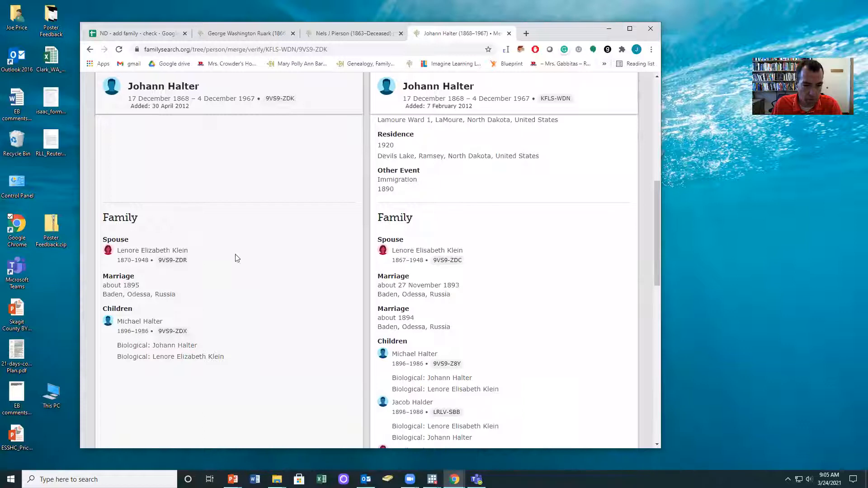
{"action": "scroll", "coordinate": [288, 307], "scroll_direction": "down", "scroll_amount": 2}
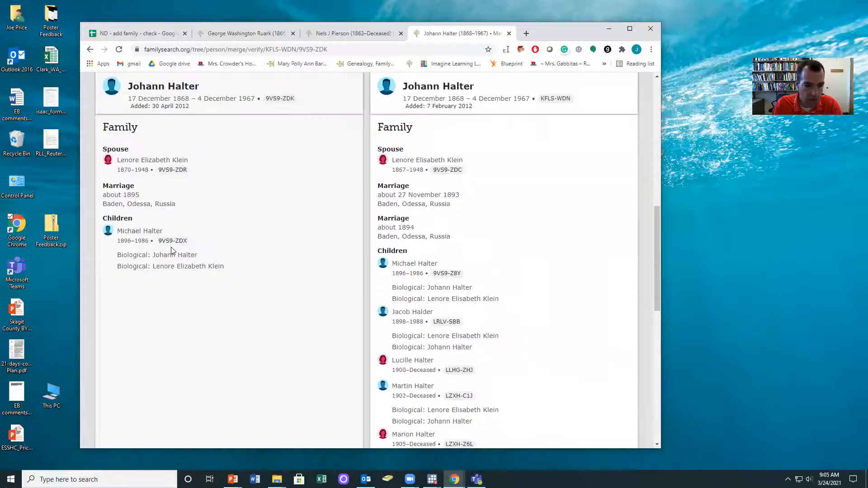
{"action": "scroll", "coordinate": [598, 360], "scroll_direction": "down", "scroll_amount": 10}
{"action": "left_click", "coordinate": [591, 432]}
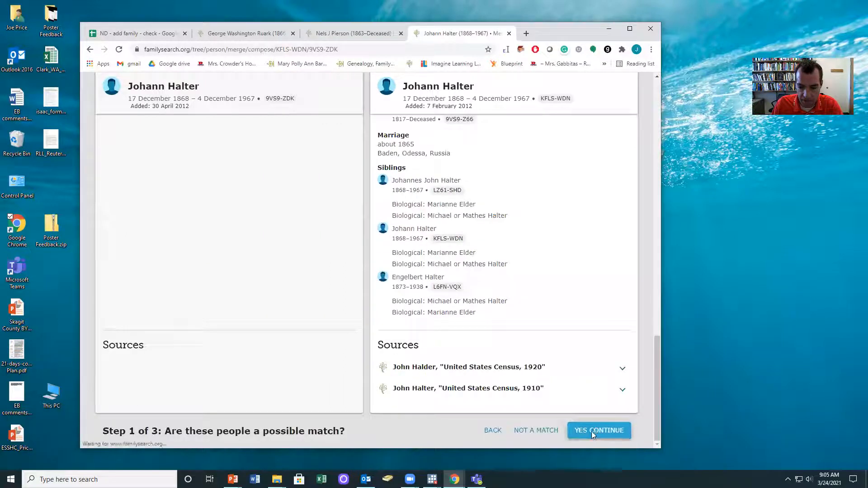
Check the differing death places, keep the surviving man's information, add the reason that all vital information and relationships match, and finish the merge.
{"action": "scroll", "coordinate": [521, 295], "scroll_direction": "down", "scroll_amount": 3}
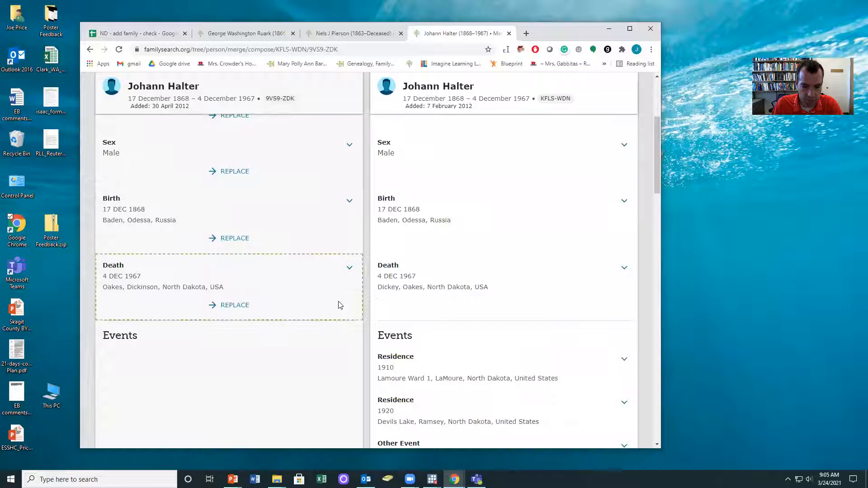
{"action": "scroll", "coordinate": [519, 301], "scroll_direction": "down", "scroll_amount": 3}
{"action": "scroll", "coordinate": [519, 300], "scroll_direction": "up", "scroll_amount": 3}
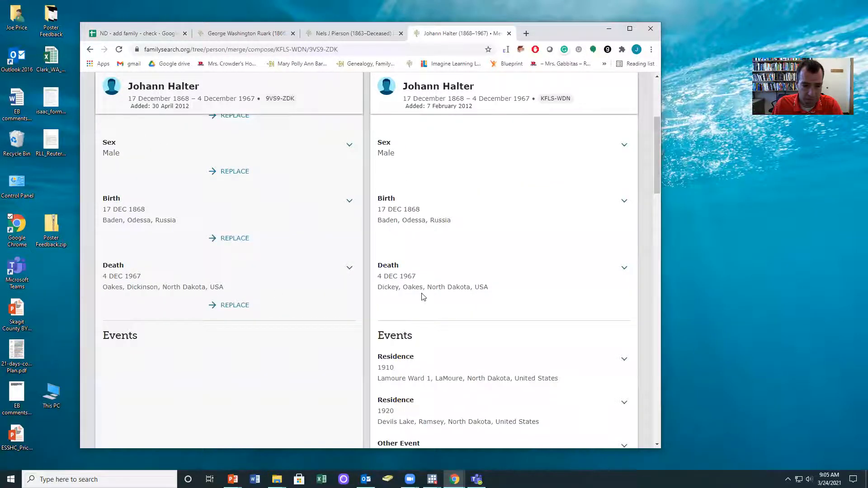
{"action": "scroll", "coordinate": [424, 296], "scroll_direction": "up", "scroll_amount": 2}
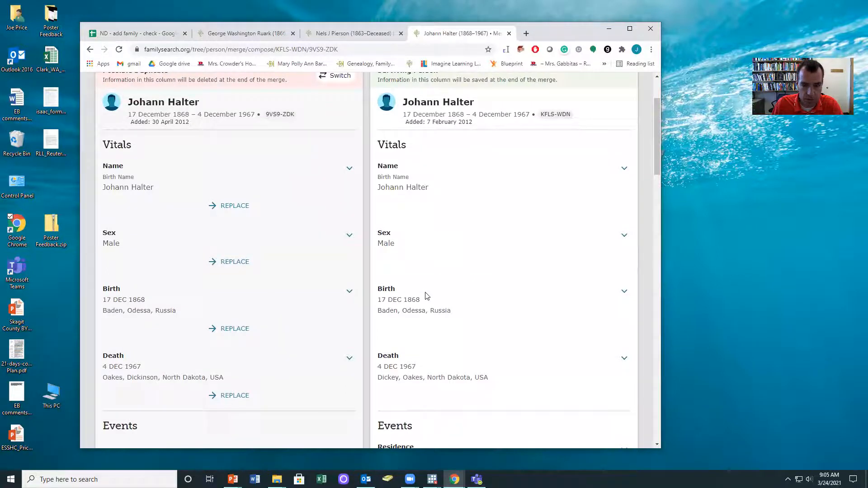
{"action": "scroll", "coordinate": [425, 296], "scroll_direction": "down", "scroll_amount": 10}
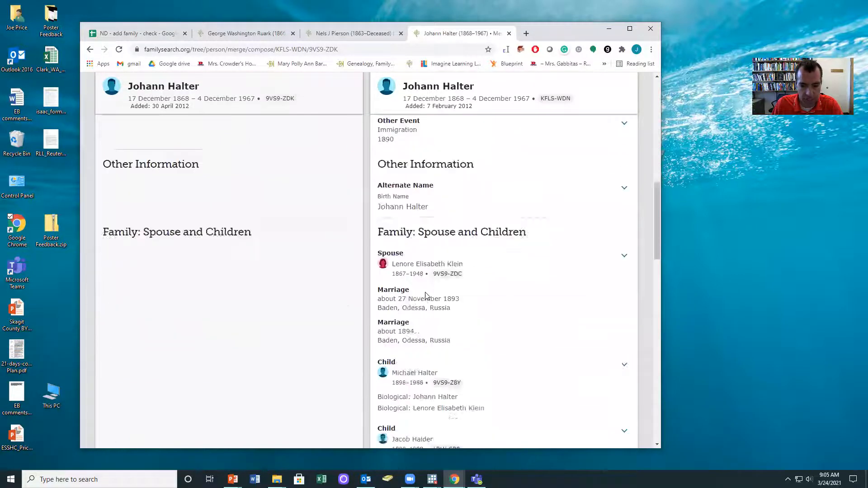
{"action": "scroll", "coordinate": [425, 296], "scroll_direction": "down", "scroll_amount": 15}
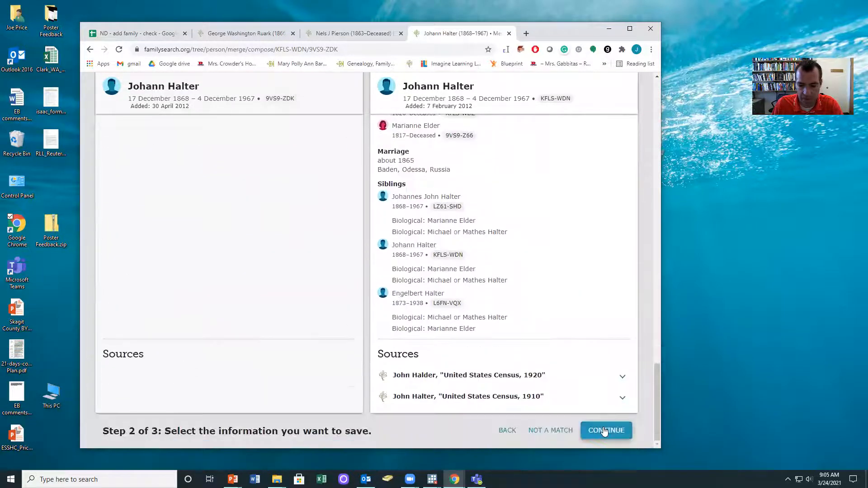
{"action": "left_click", "coordinate": [604, 431]}
{"action": "left_click", "coordinate": [122, 319]}
{"action": "left_click", "coordinate": [601, 136]}
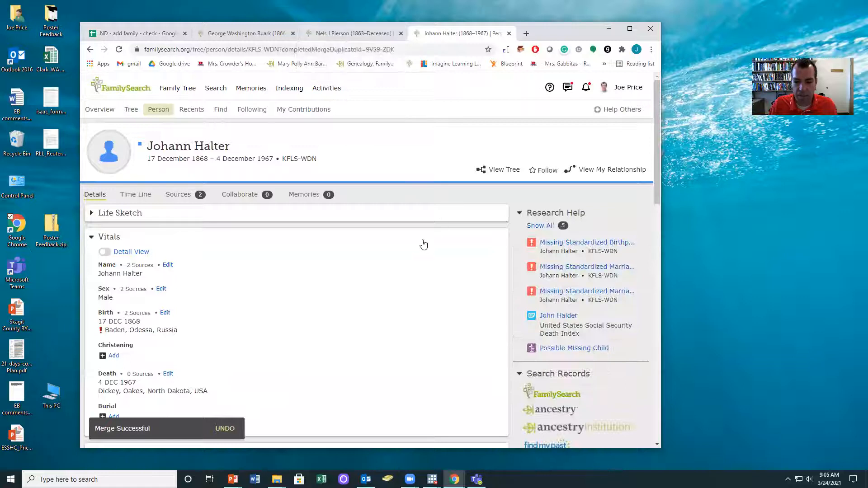
Copy the ID of the merged man's duplicate wife and open the person page of his preferred wife.
{"action": "scroll", "coordinate": [423, 241], "scroll_direction": "down", "scroll_amount": 15}
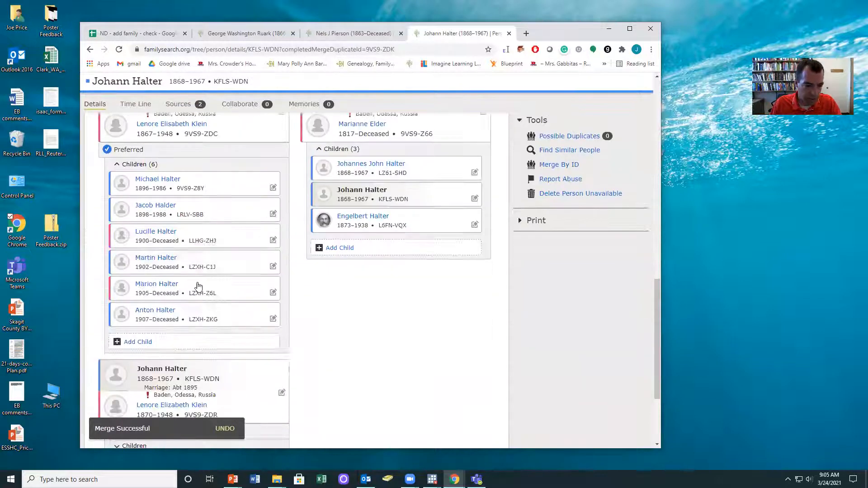
{"action": "scroll", "coordinate": [183, 339], "scroll_direction": "down", "scroll_amount": 1}
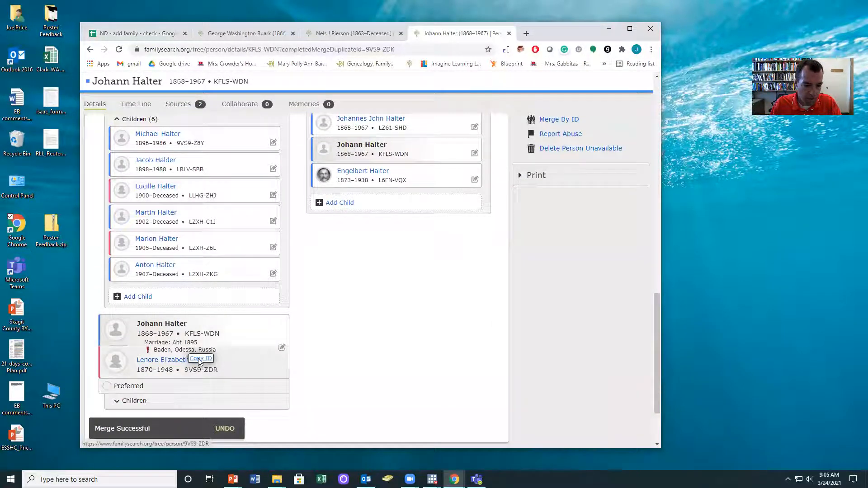
{"action": "scroll", "coordinate": [190, 353], "scroll_direction": "up", "scroll_amount": 4}
{"action": "left_click", "coordinate": [172, 259]}
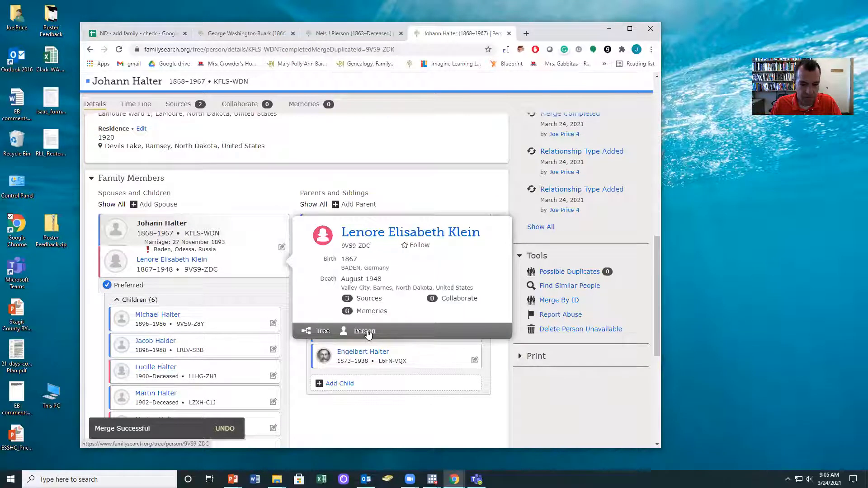
{"action": "left_click", "coordinate": [359, 340]}
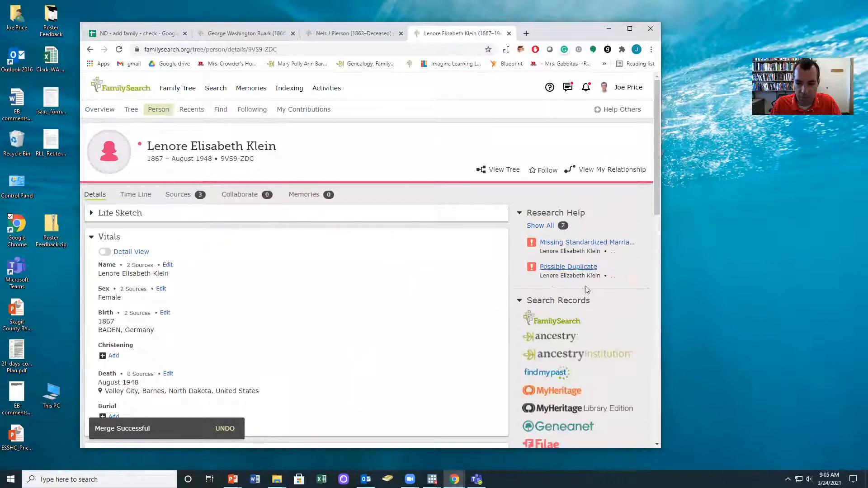
Open the merge review of the wife's possible duplicate, compare both records and their children, and accept the match.
{"action": "left_click", "coordinate": [570, 267]}
{"action": "left_click", "coordinate": [331, 326]}
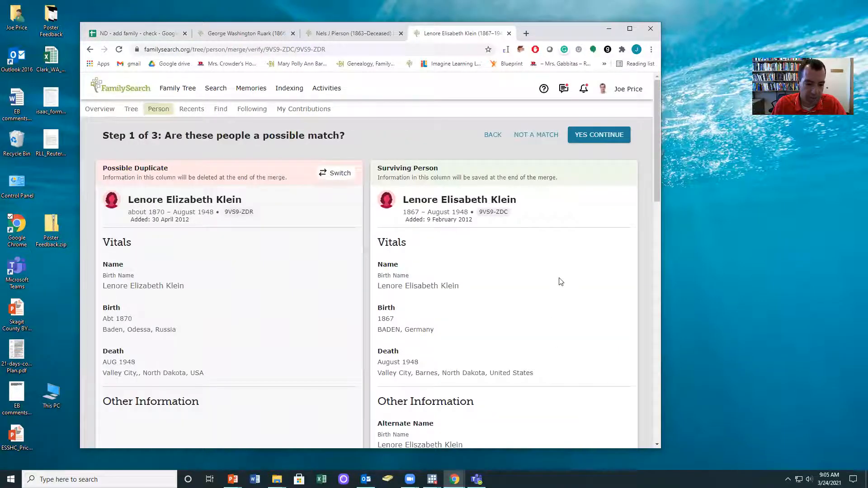
{"action": "scroll", "coordinate": [560, 282], "scroll_direction": "down", "scroll_amount": 15}
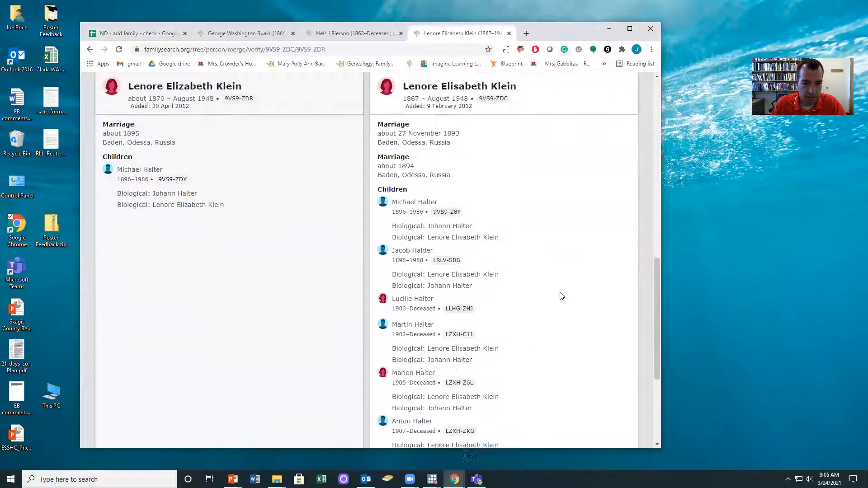
{"action": "scroll", "coordinate": [560, 296], "scroll_direction": "down", "scroll_amount": 5}
{"action": "left_click", "coordinate": [596, 431]}
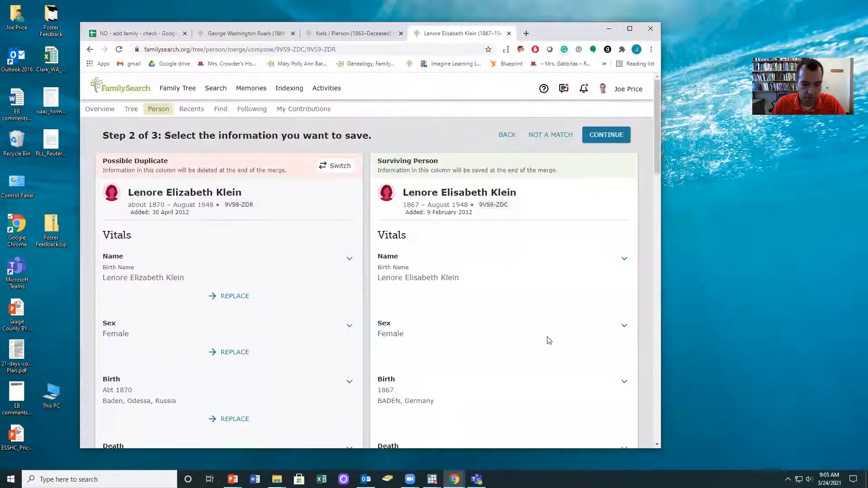
Keep the proposed information for the wife, add the reason that all vital information and relationships match, and finish the merge.
{"action": "scroll", "coordinate": [548, 338], "scroll_direction": "down", "scroll_amount": 5}
{"action": "scroll", "coordinate": [547, 336], "scroll_direction": "down", "scroll_amount": 7}
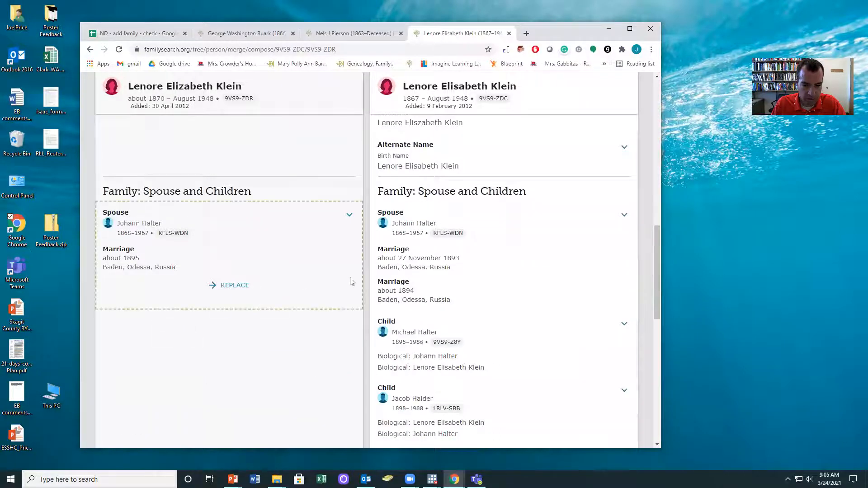
{"action": "scroll", "coordinate": [428, 280], "scroll_direction": "down", "scroll_amount": 10}
{"action": "left_click", "coordinate": [597, 431]}
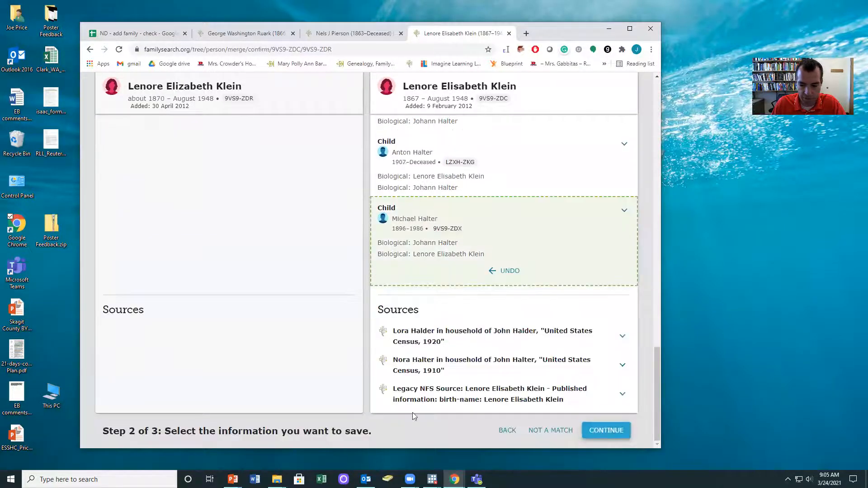
{"action": "left_click", "coordinate": [122, 319]}
{"action": "left_click", "coordinate": [596, 135]}
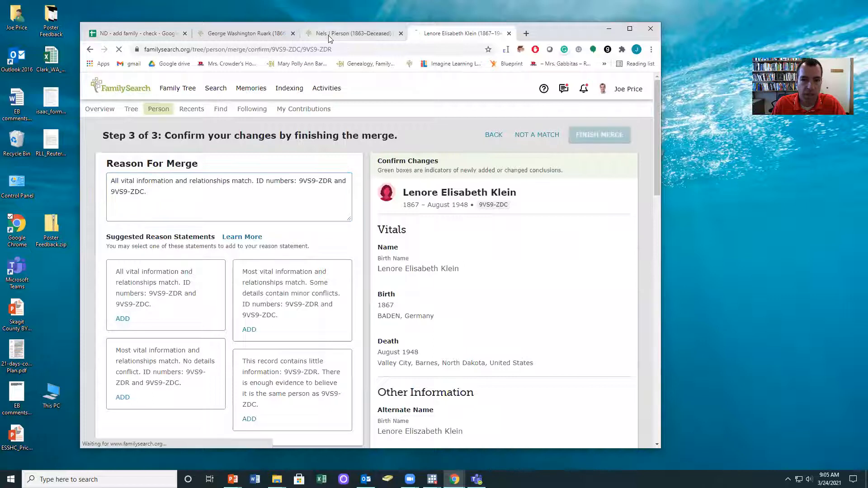
Open the merge review for the 1863 Swedish-born man's possible duplicate and compare both records' vitals, residences, spouses and children.
{"action": "left_click", "coordinate": [344, 33]}
{"action": "left_click", "coordinate": [563, 245]}
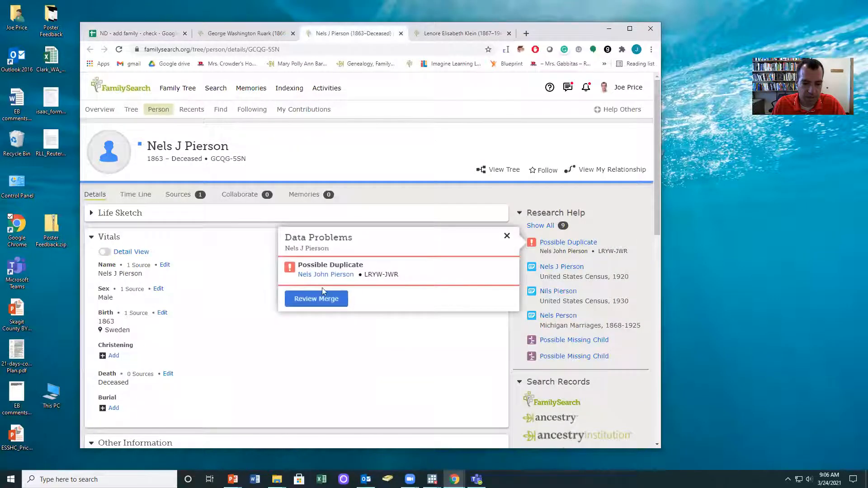
{"action": "left_click", "coordinate": [292, 301]}
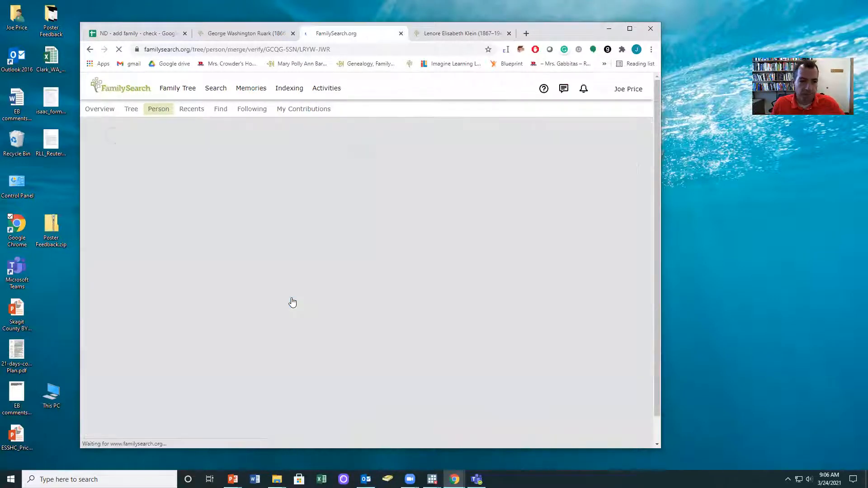
{"action": "scroll", "coordinate": [408, 278], "scroll_direction": "down", "scroll_amount": 2}
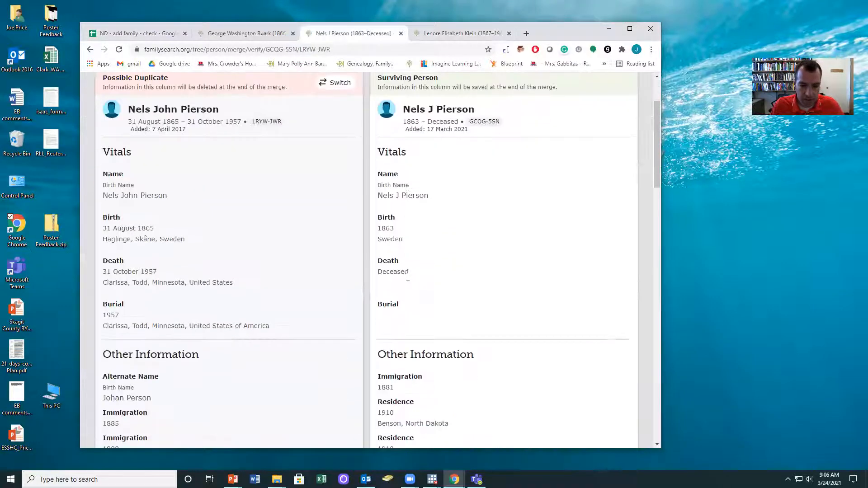
{"action": "scroll", "coordinate": [273, 253], "scroll_direction": "down", "scroll_amount": 2}
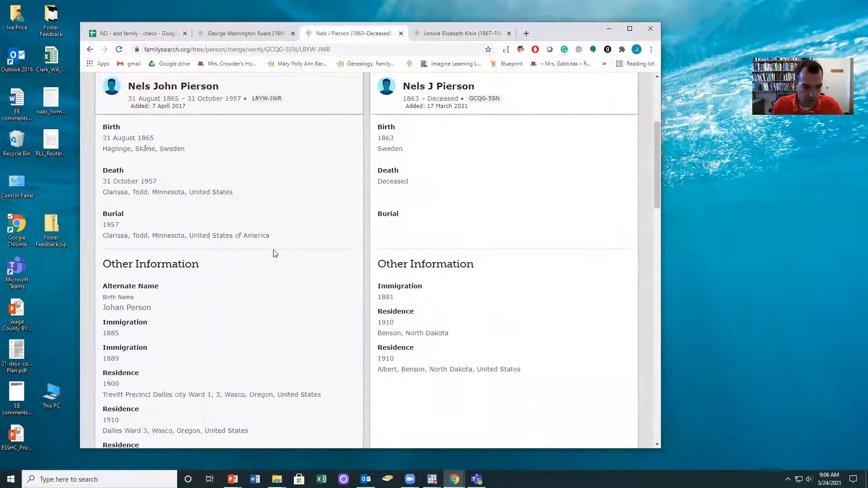
{"action": "scroll", "coordinate": [273, 254], "scroll_direction": "down", "scroll_amount": 2}
{"action": "scroll", "coordinate": [274, 254], "scroll_direction": "down", "scroll_amount": 3}
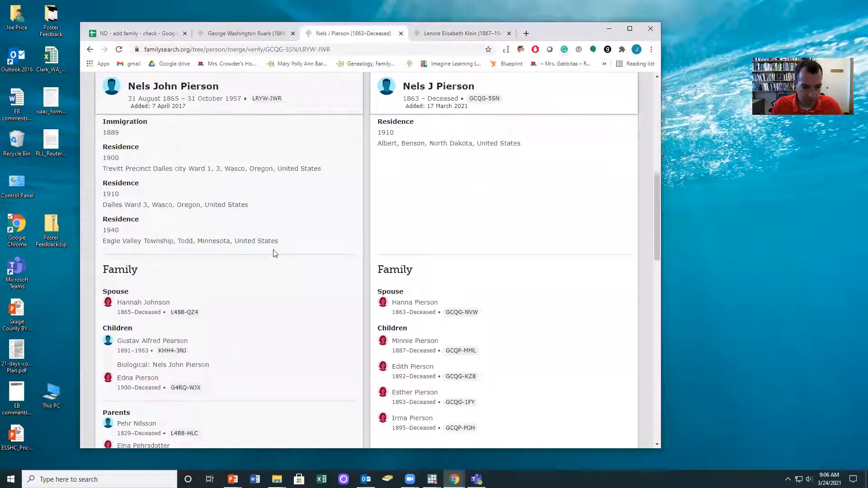
{"action": "scroll", "coordinate": [274, 254], "scroll_direction": "down", "scroll_amount": 1}
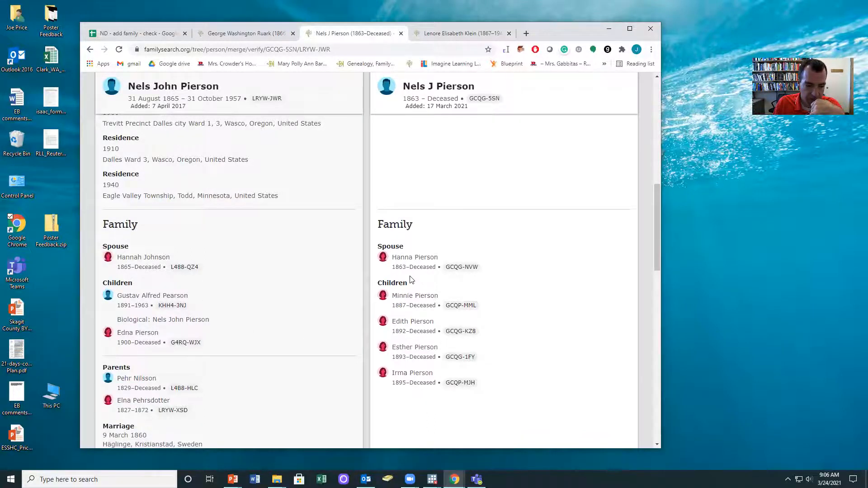
{"action": "scroll", "coordinate": [415, 281], "scroll_direction": "up", "scroll_amount": 8}
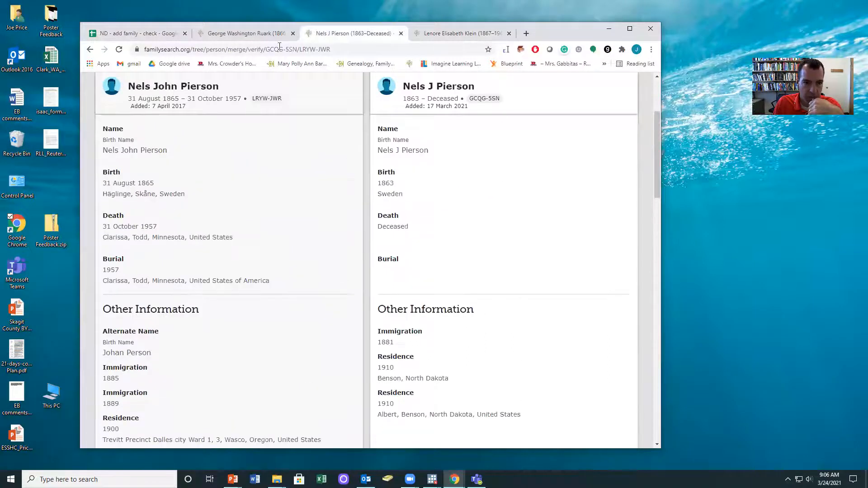
Open the merge review for the possible duplicate of the man born in 1866.
{"action": "left_click", "coordinate": [243, 34]}
{"action": "left_click", "coordinate": [559, 244]}
{"action": "left_click", "coordinate": [315, 303]}
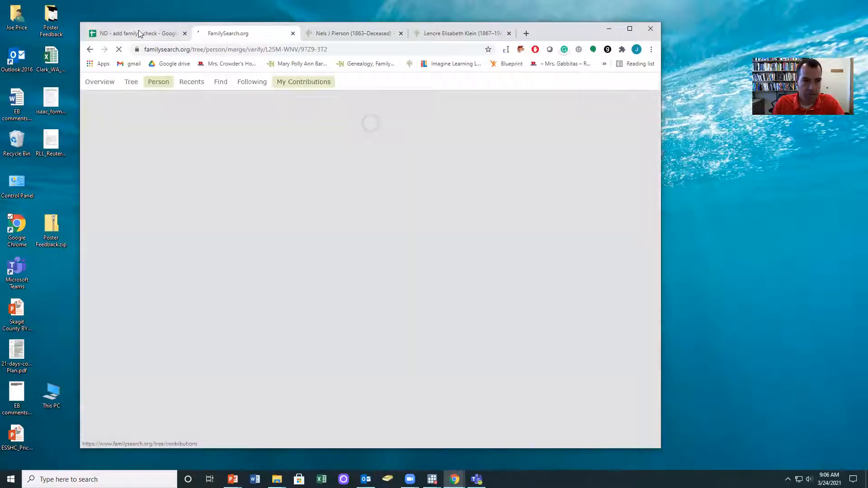
In the tracking spreadsheet, score row 105 as 1 and row 106 as 0.5.
{"action": "left_click", "coordinate": [143, 33]}
{"action": "left_click", "coordinate": [171, 329]}
{"action": "type", "text": "1"}
{"action": "key", "text": "Return"}
{"action": "type", "text": "0.5"}
{"action": "key", "text": "Return"}
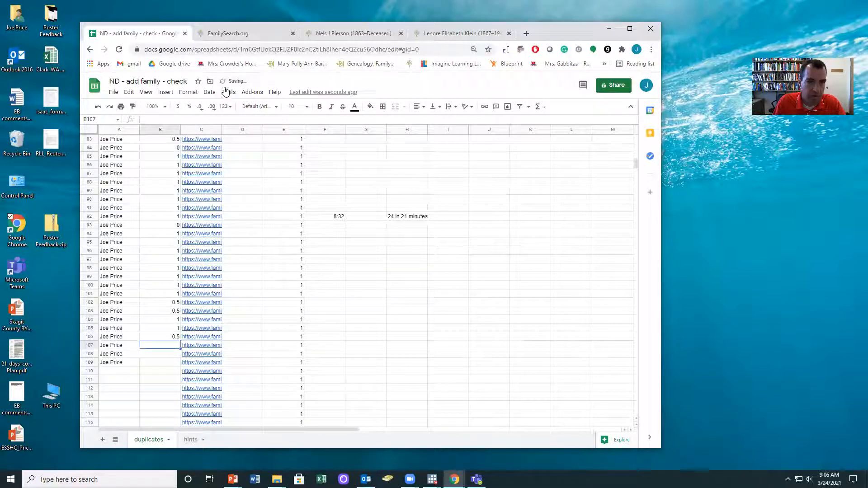
Compare the 1866-born man's spouse, son and sources with those of the possible duplicate, and accept the match.
{"action": "left_click", "coordinate": [230, 33]}
{"action": "scroll", "coordinate": [289, 213], "scroll_direction": "down", "scroll_amount": 10}
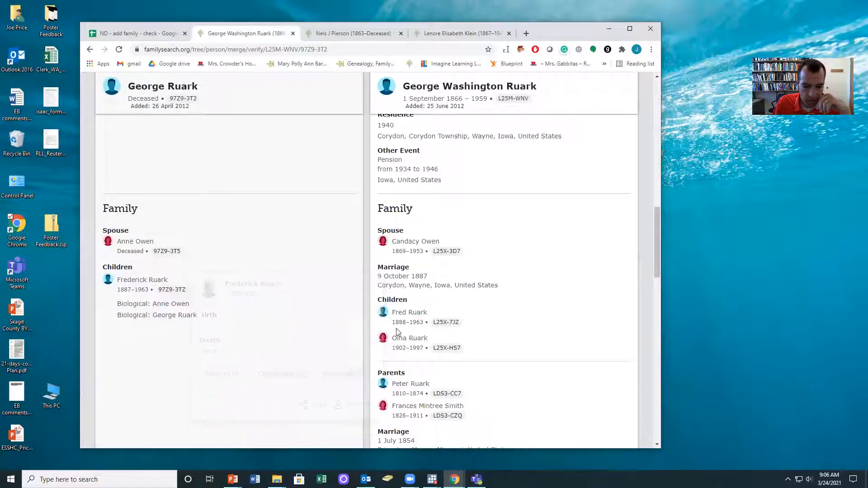
{"action": "mouse_move", "coordinate": [411, 313]}
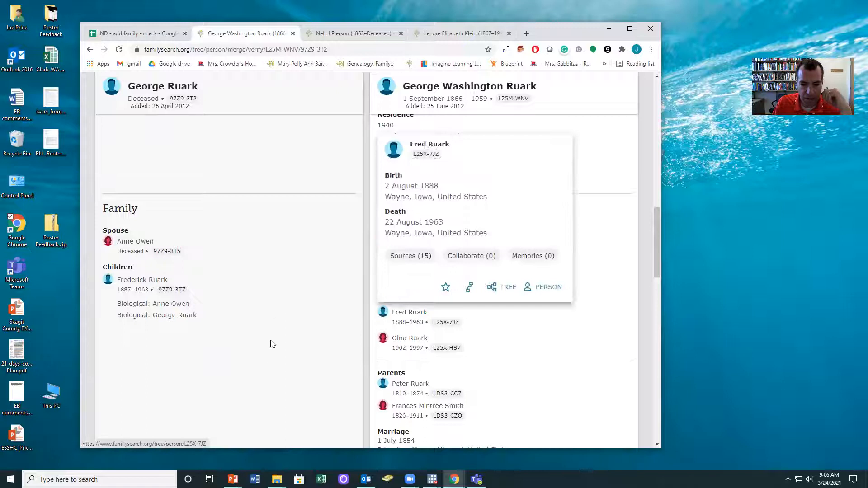
{"action": "scroll", "coordinate": [518, 325], "scroll_direction": "down", "scroll_amount": 5}
{"action": "scroll", "coordinate": [518, 325], "scroll_direction": "down", "scroll_amount": 10}
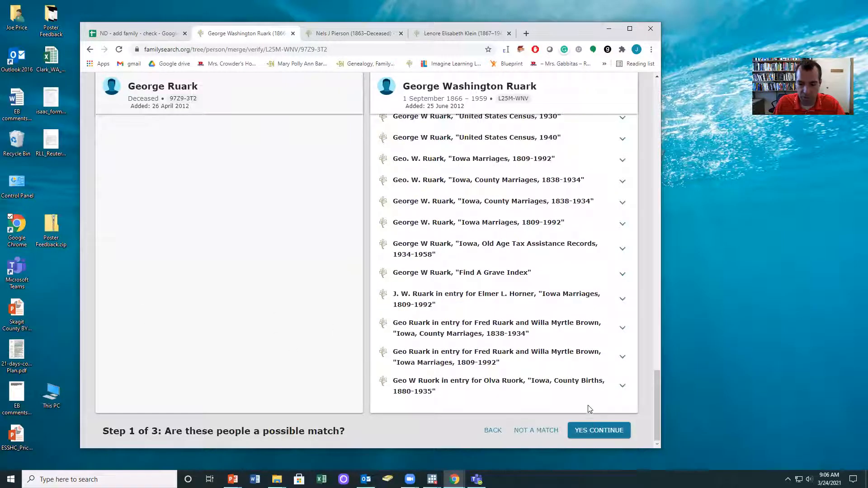
{"action": "left_click", "coordinate": [599, 431]}
Keep the proposed information for the man, add the reason that all vital information and relationships match, and finish the merge.
{"action": "scroll", "coordinate": [473, 320], "scroll_direction": "down", "scroll_amount": 10}
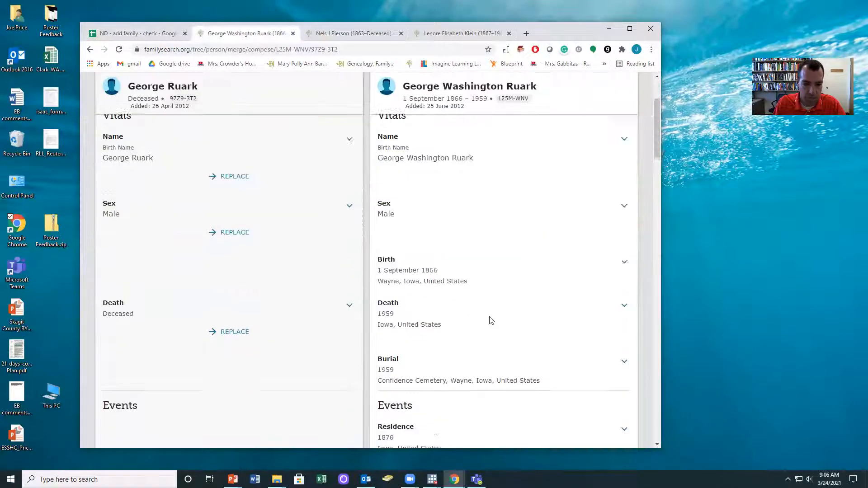
{"action": "scroll", "coordinate": [492, 330], "scroll_direction": "down", "scroll_amount": 15}
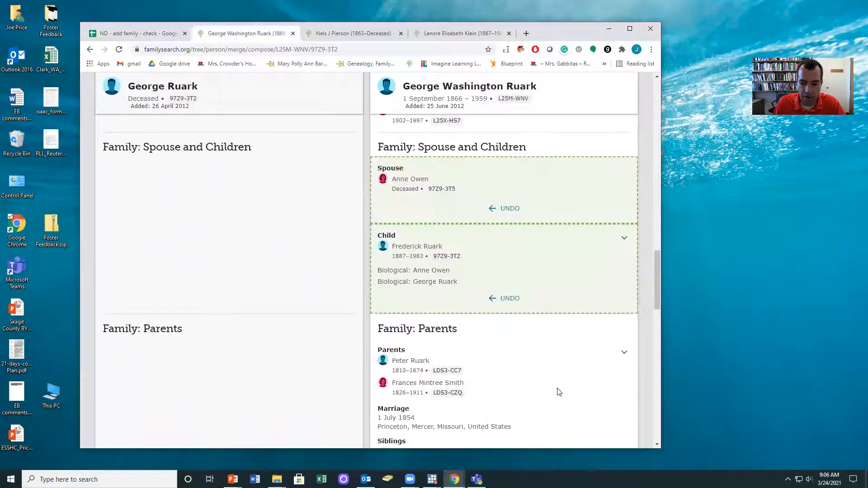
{"action": "scroll", "coordinate": [613, 443], "scroll_direction": "down", "scroll_amount": 3}
{"action": "left_click", "coordinate": [607, 430]}
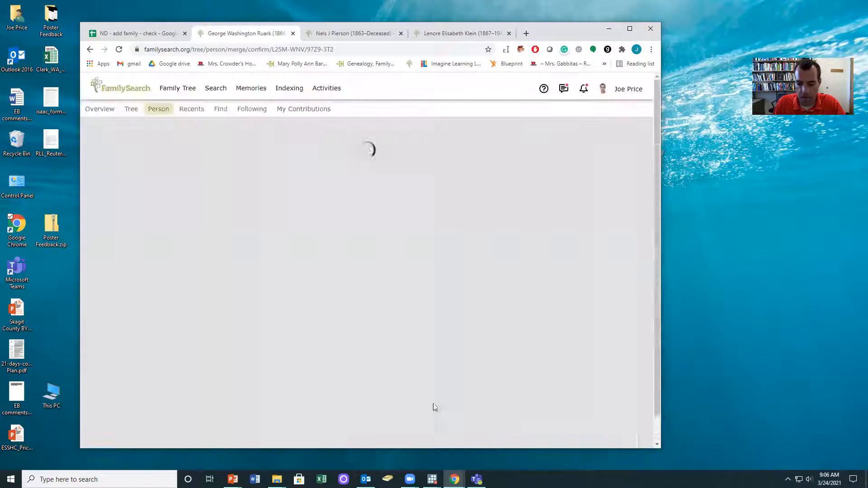
{"action": "left_click", "coordinate": [120, 319]}
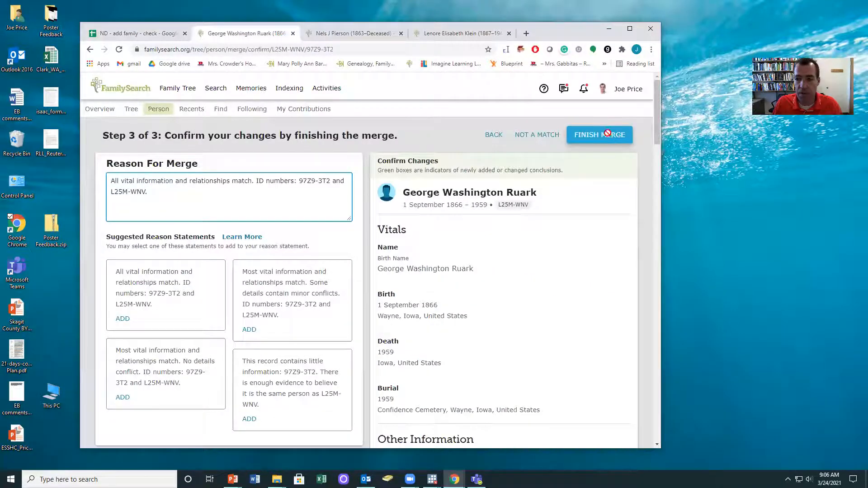
{"action": "left_click", "coordinate": [598, 136]}
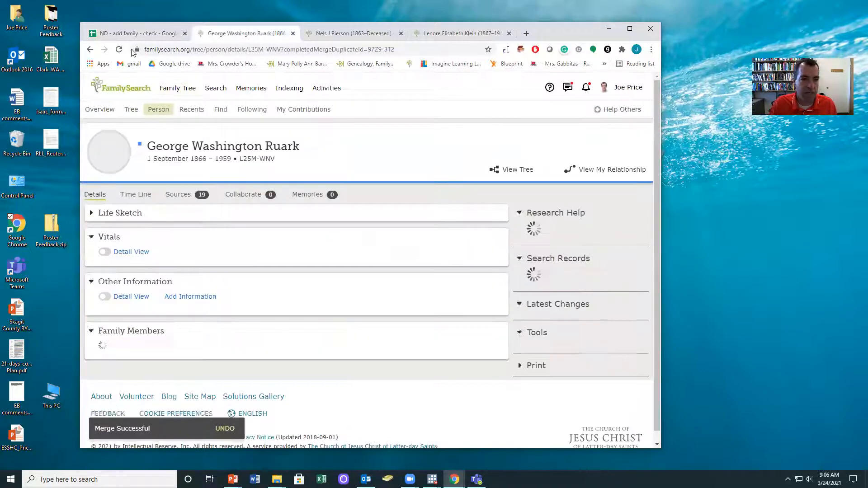
In the tracking spreadsheet, score row 107 as 1 and clear the reviewer's name from A108:A109.
{"action": "left_click", "coordinate": [126, 38]}
{"action": "mouse_move", "coordinate": [217, 312]}
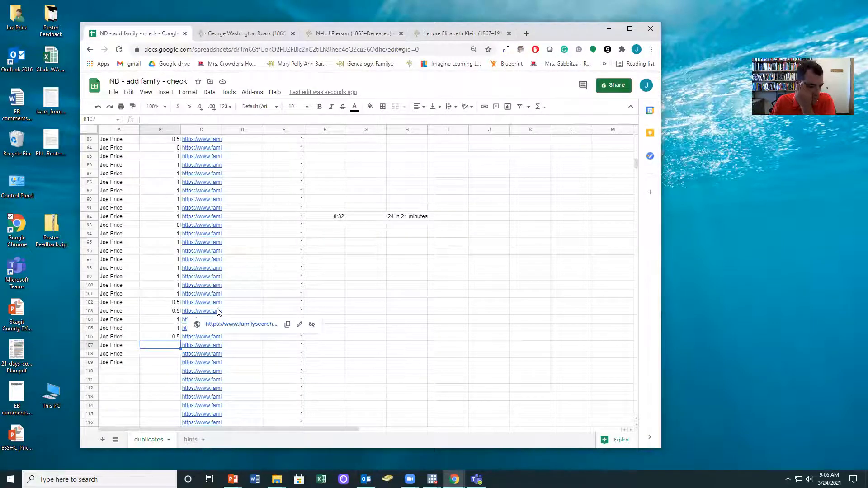
{"action": "left_click", "coordinate": [248, 347]}
{"action": "left_click", "coordinate": [171, 347]}
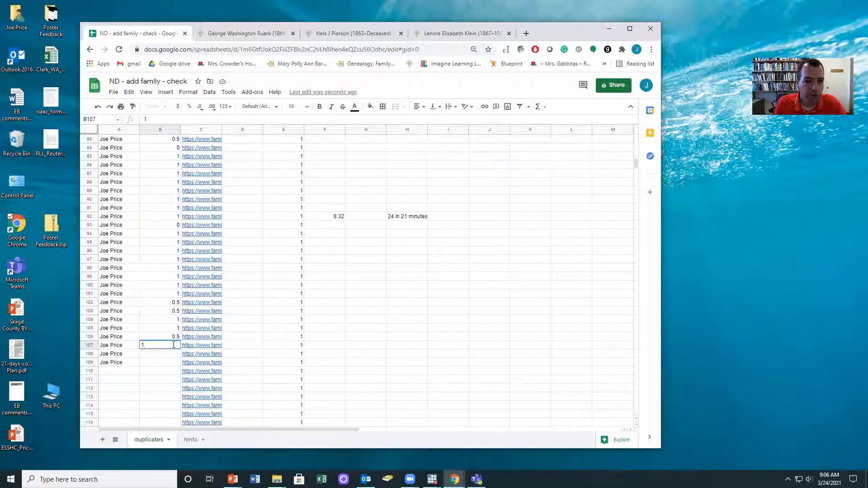
{"action": "left_click", "coordinate": [113, 364]}
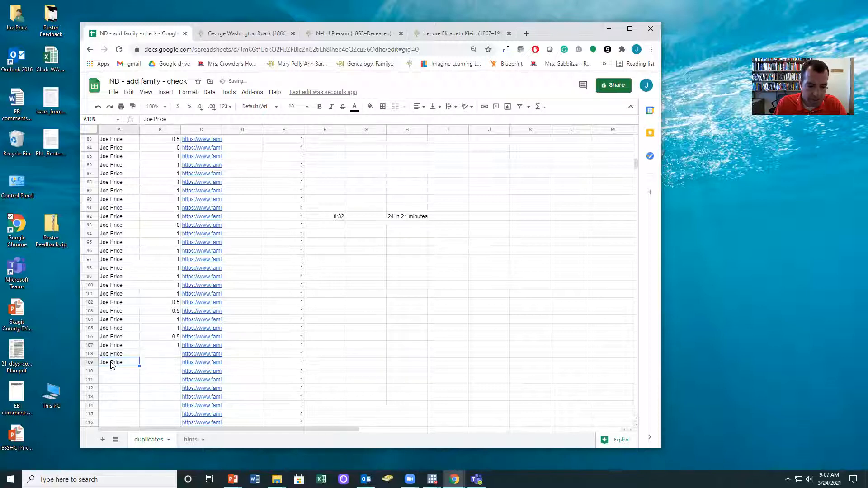
{"action": "left_click_drag", "start_coordinate": [113, 358], "coordinate": [128, 366]}
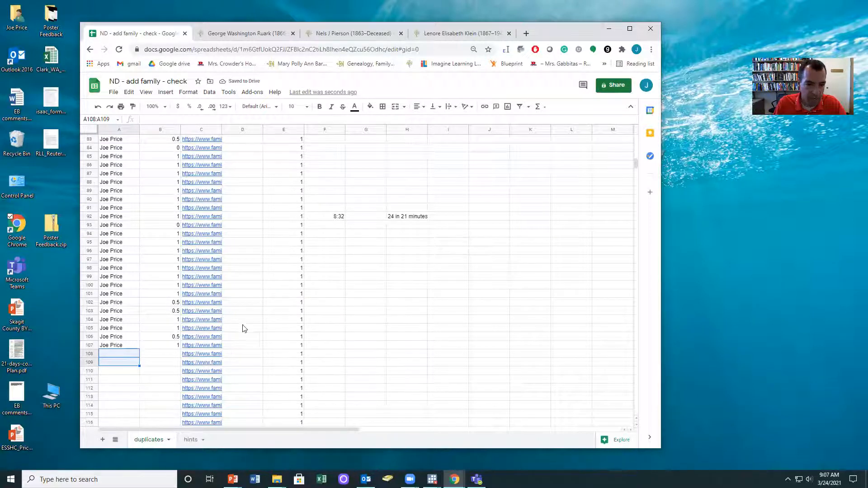
{"action": "scroll", "coordinate": [242, 326], "scroll_direction": "up", "scroll_amount": 9}
{"action": "scroll", "coordinate": [244, 196], "scroll_direction": "up", "scroll_amount": 2}
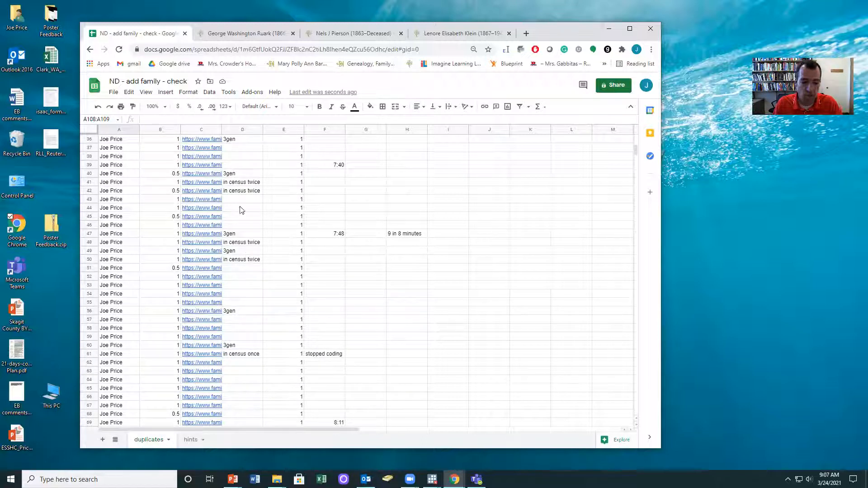
{"action": "scroll", "coordinate": [244, 226], "scroll_direction": "down", "scroll_amount": 11}
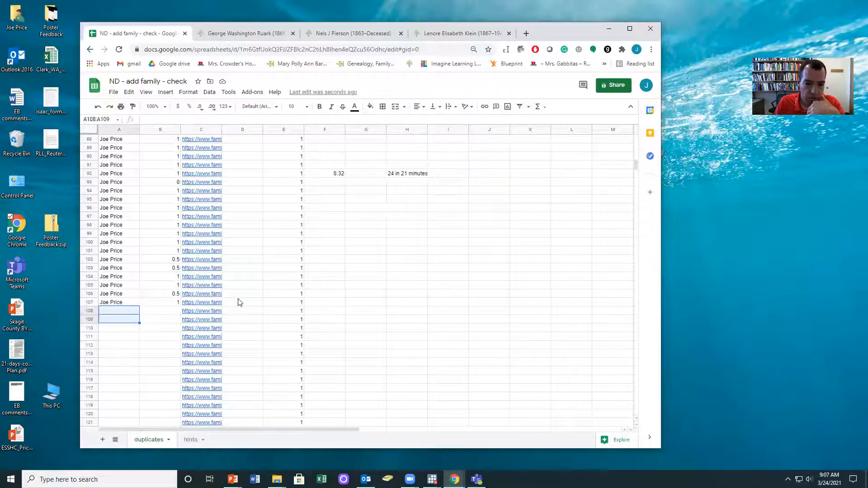
On the hints sheet, fill the reviewer's name down into the next rows.
{"action": "left_click", "coordinate": [191, 439]}
{"action": "left_click_drag", "start_coordinate": [117, 174], "coordinate": [117, 199]}
{"action": "key", "text": "ctrl+d"}
Open the person record linked in the hints sheet and close the three tabs left from the earlier reviews.
{"action": "left_click", "coordinate": [202, 182]}
{"action": "left_click", "coordinate": [218, 195]}
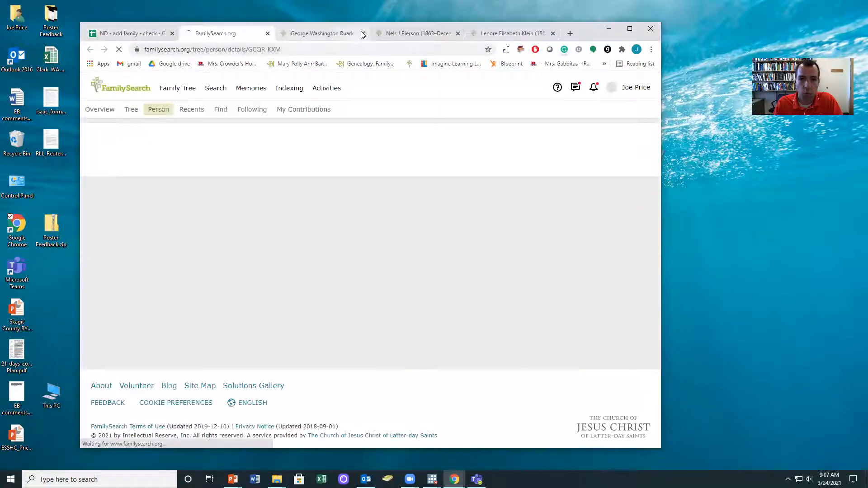
{"action": "left_click", "coordinate": [362, 34]}
{"action": "left_click", "coordinate": [363, 34]}
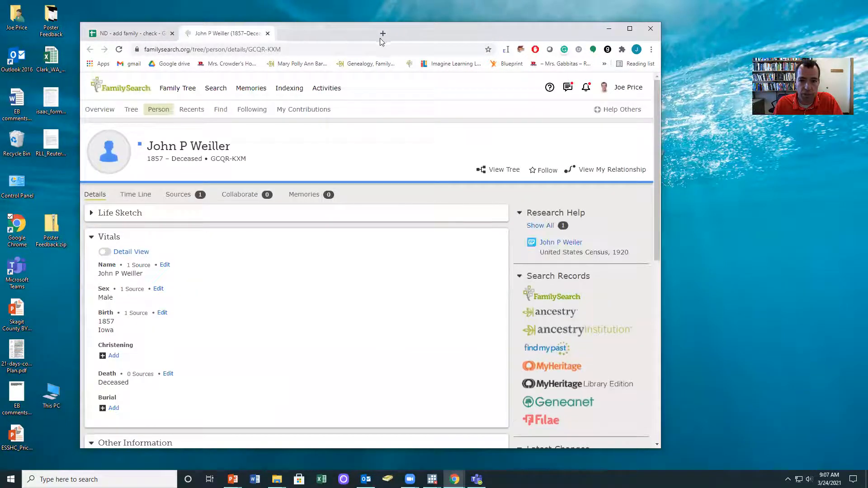
{"action": "left_click", "coordinate": [401, 34]}
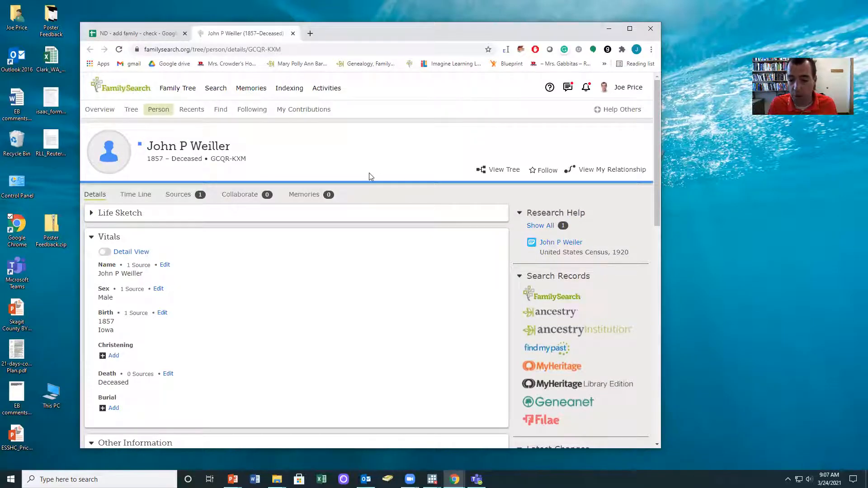
Compare the 1920 census hint with the man's tree family and align the census son born 1903 with the tree son born 1904.
{"action": "left_click", "coordinate": [560, 244]}
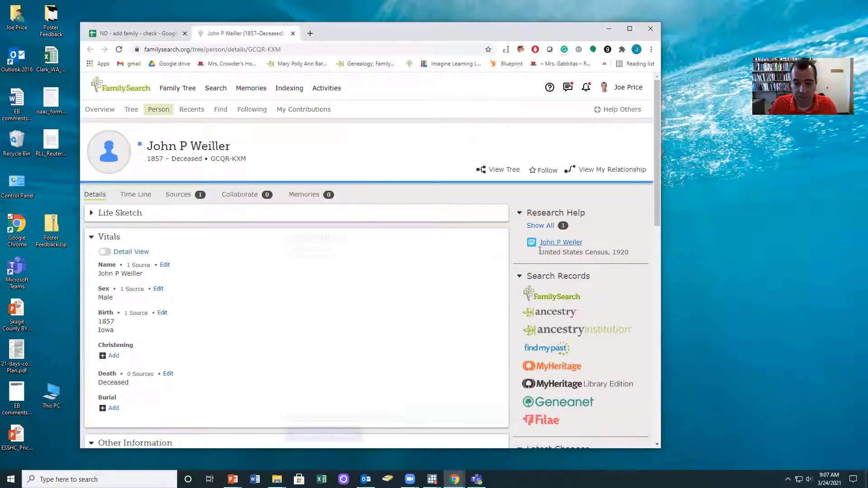
{"action": "left_click", "coordinate": [308, 435]}
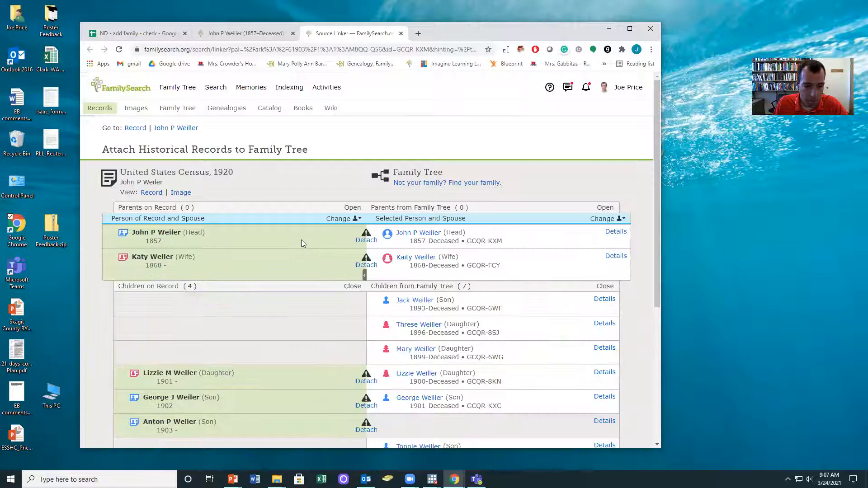
{"action": "scroll", "coordinate": [247, 267], "scroll_direction": "down", "scroll_amount": 3}
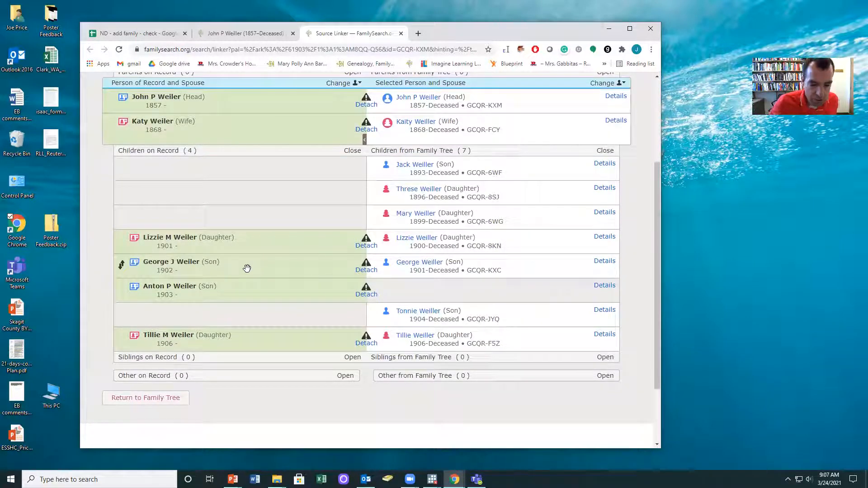
{"action": "left_click_drag", "start_coordinate": [113, 287], "coordinate": [123, 311]}
{"action": "scroll", "coordinate": [384, 276], "scroll_direction": "up", "scroll_amount": 3}
{"action": "scroll", "coordinate": [384, 277], "scroll_direction": "up", "scroll_amount": 1}
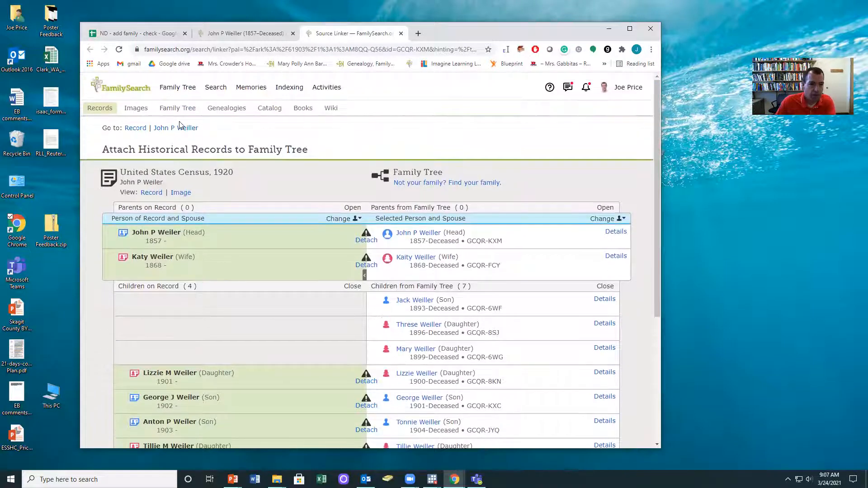
Reopen the 1920 census hint from the man's person page and open the other tree person the census entry is attached to.
{"action": "left_click", "coordinate": [180, 127]}
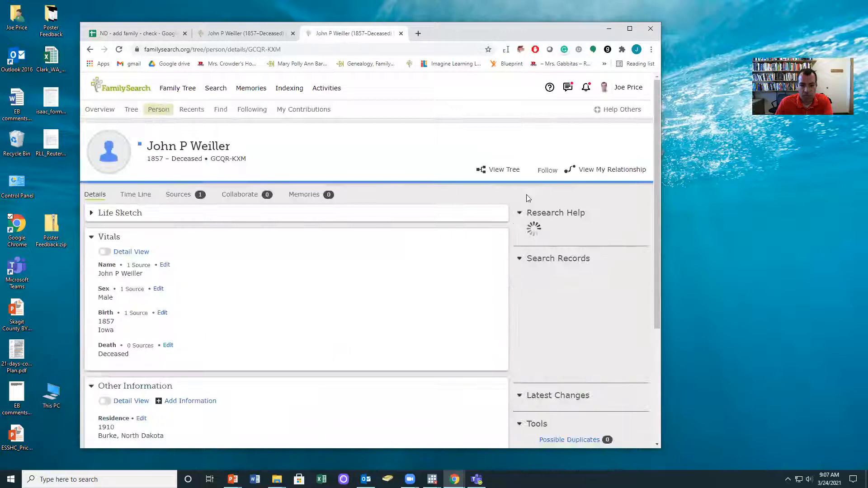
{"action": "left_click", "coordinate": [552, 243]}
{"action": "left_click", "coordinate": [319, 442]}
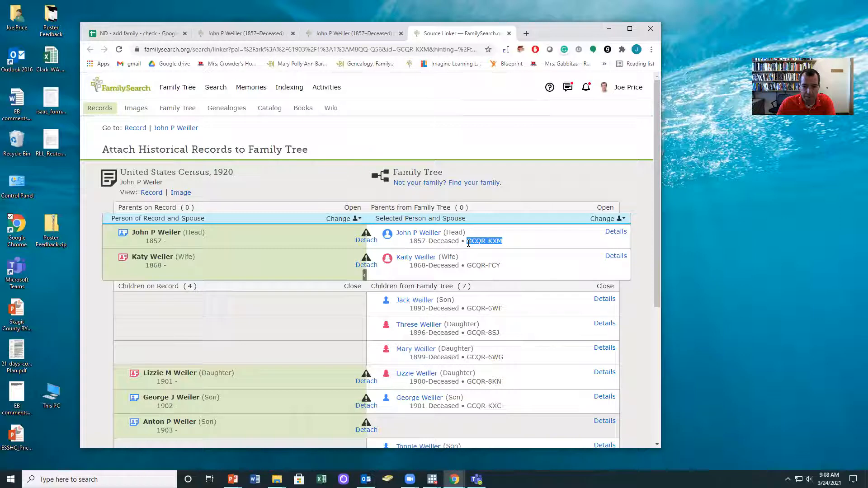
{"action": "mouse_move", "coordinate": [371, 243]}
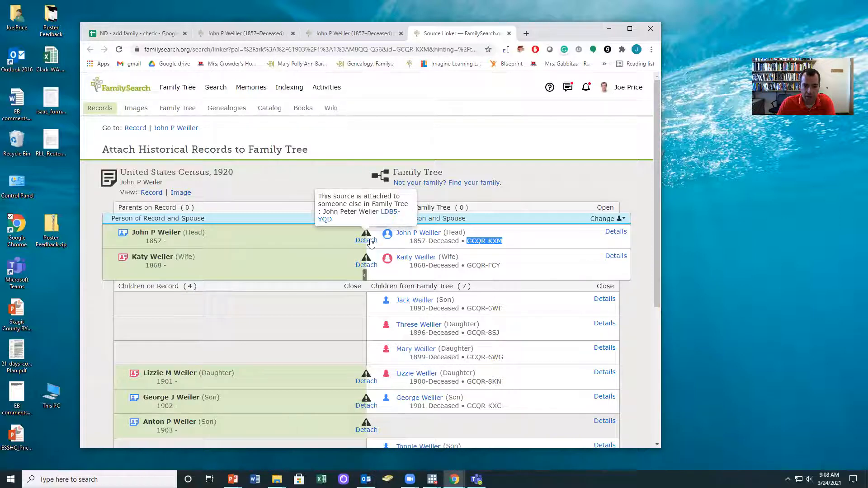
{"action": "left_click", "coordinate": [389, 212]}
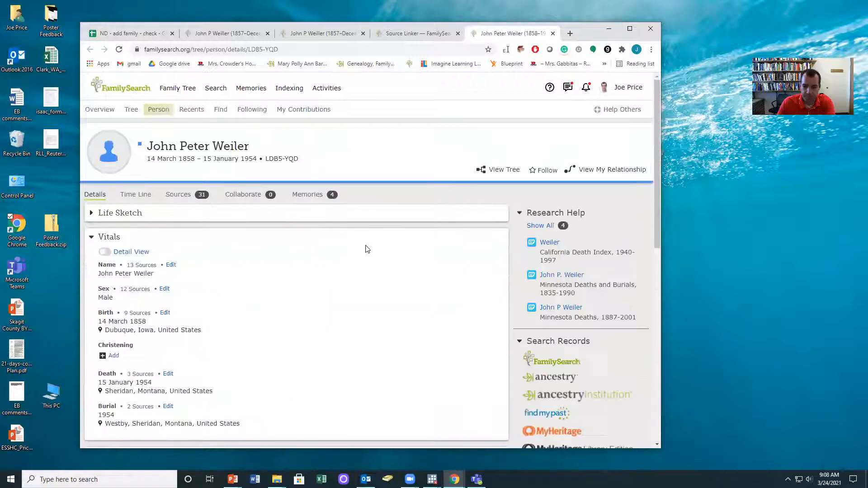
Start a merge by ID on the person already attached to the census, using the ID of the 1857 Iowa-born duplicate.
{"action": "scroll", "coordinate": [509, 297], "scroll_direction": "down", "scroll_amount": 10}
{"action": "left_click", "coordinate": [561, 329]}
{"action": "type", "text": "GCQR-KXM"}
{"action": "left_click", "coordinate": [463, 327]}
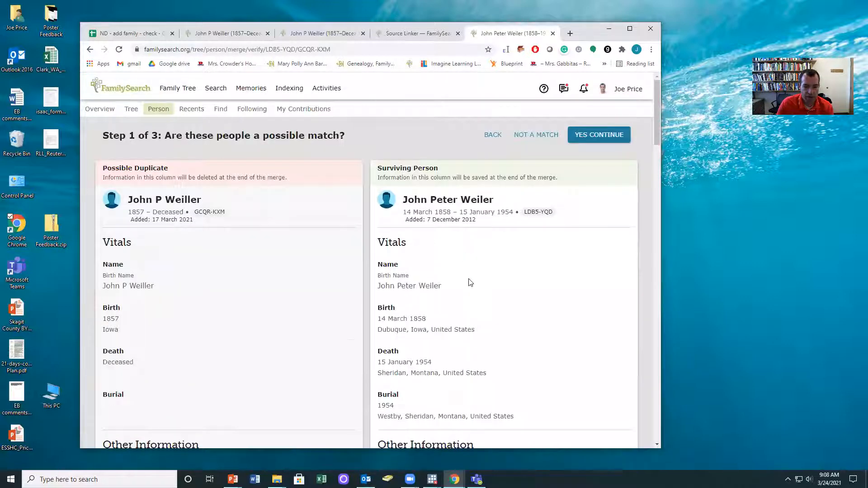
Compare the vitals, residences, spouses and children of the two merge candidates and confirm them as a possible match.
{"action": "scroll", "coordinate": [470, 282], "scroll_direction": "down", "scroll_amount": 4}
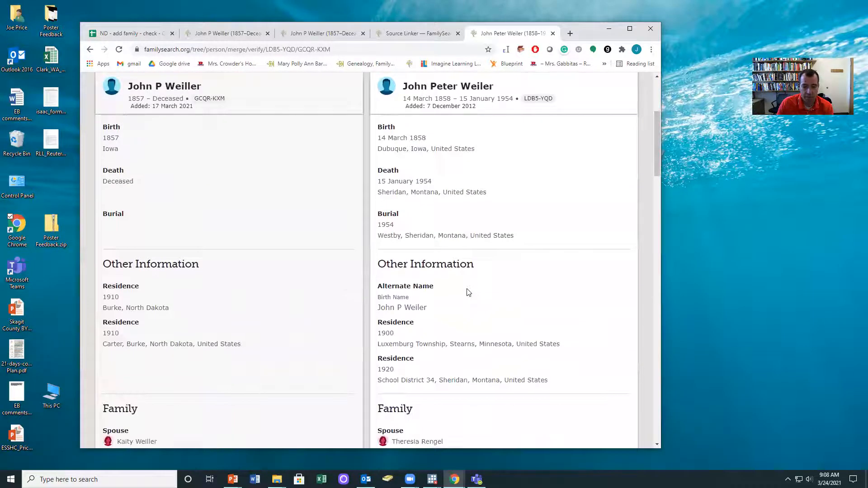
{"action": "scroll", "coordinate": [469, 292], "scroll_direction": "down", "scroll_amount": 3}
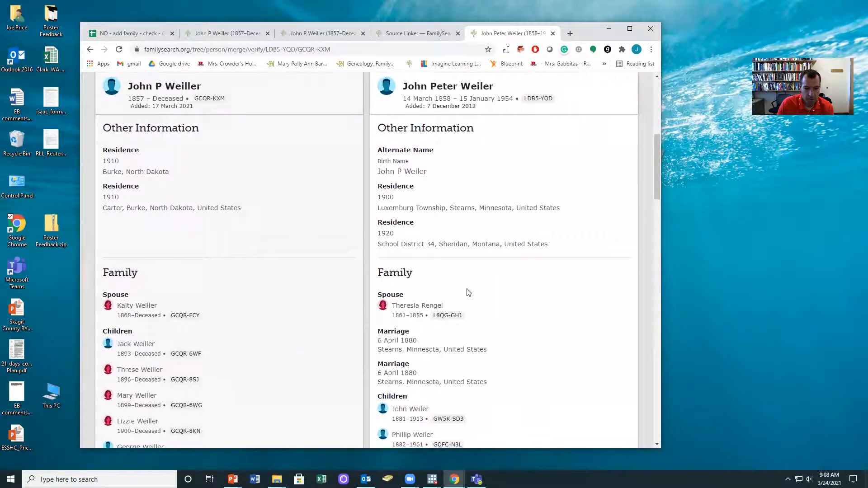
{"action": "scroll", "coordinate": [468, 292], "scroll_direction": "down", "scroll_amount": 3}
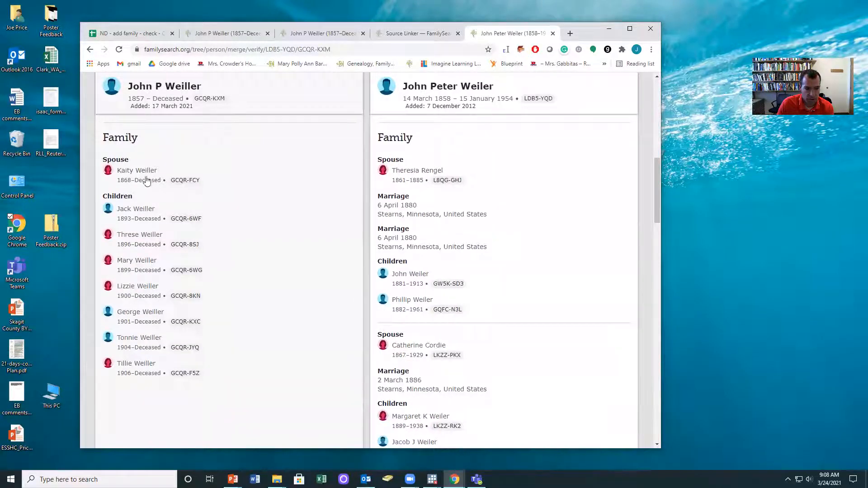
{"action": "scroll", "coordinate": [462, 344], "scroll_direction": "down", "scroll_amount": 2}
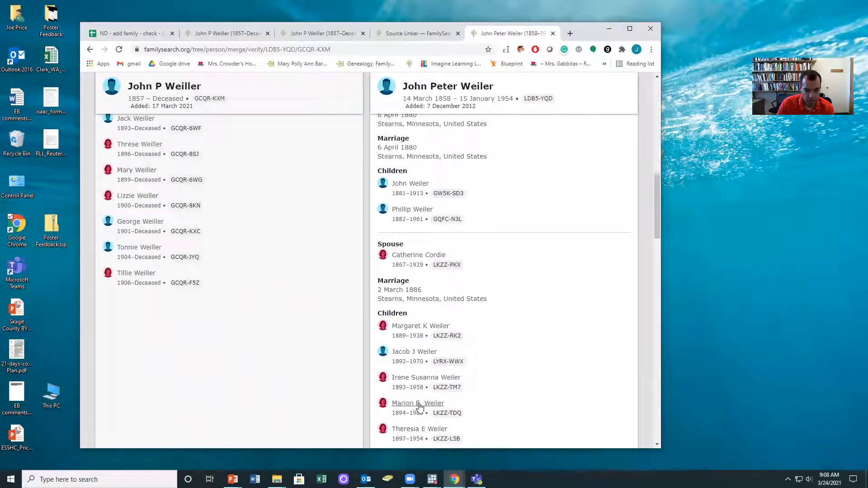
{"action": "scroll", "coordinate": [456, 334], "scroll_direction": "down", "scroll_amount": 2}
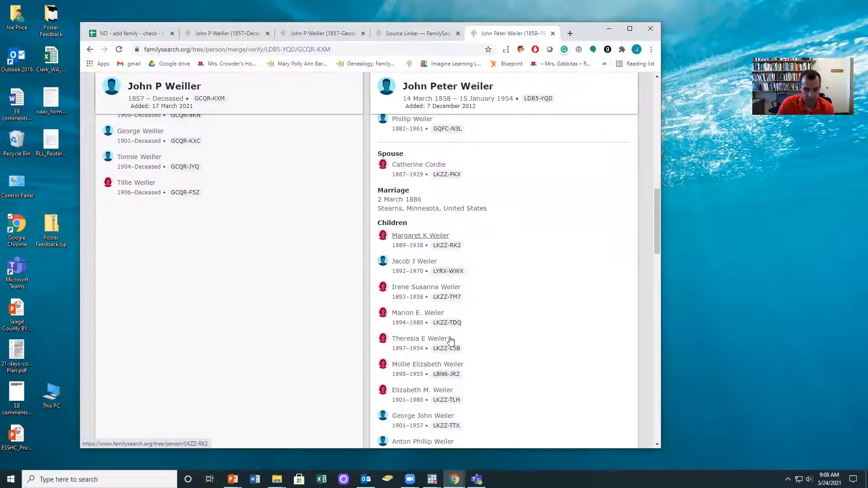
{"action": "scroll", "coordinate": [445, 340], "scroll_direction": "down", "scroll_amount": 1}
{"action": "scroll", "coordinate": [442, 337], "scroll_direction": "up", "scroll_amount": 4}
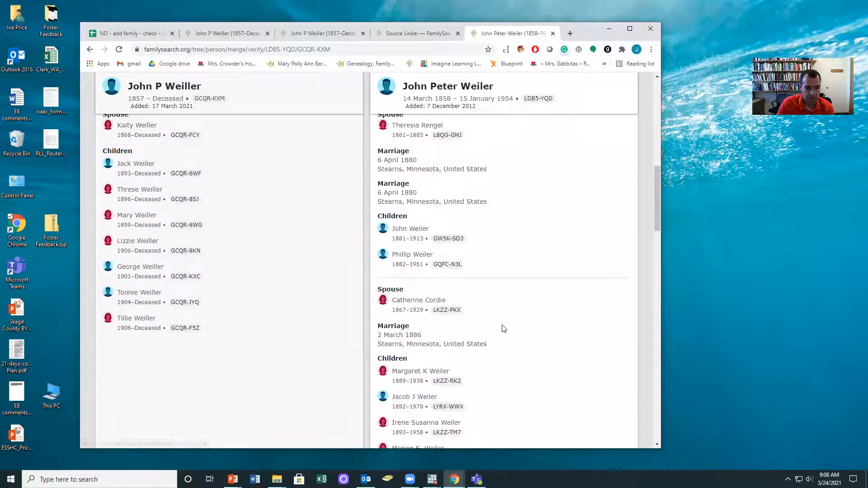
{"action": "scroll", "coordinate": [503, 329], "scroll_direction": "down", "scroll_amount": 5}
{"action": "scroll", "coordinate": [504, 335], "scroll_direction": "down", "scroll_amount": 20}
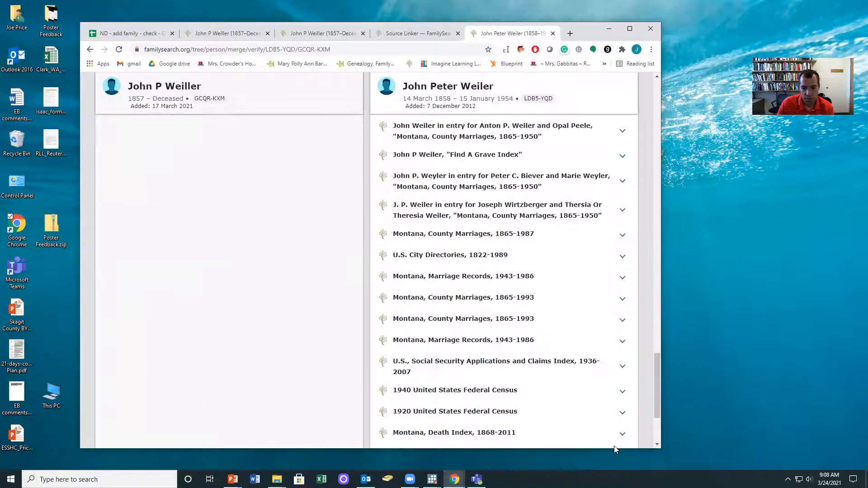
{"action": "left_click", "coordinate": [602, 431]}
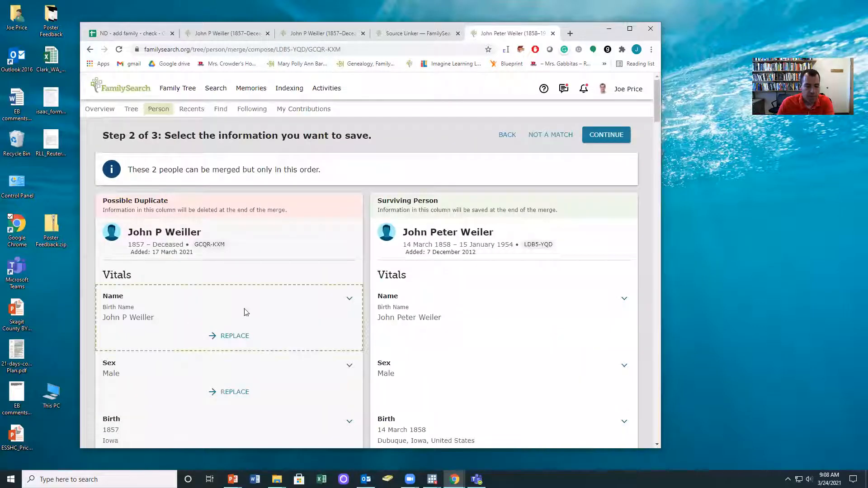
Review the information kept on the surviving person, select a reason for the merge, and finish merging the 1857 Iowa-born duplicate.
{"action": "scroll", "coordinate": [508, 292], "scroll_direction": "down", "scroll_amount": 9}
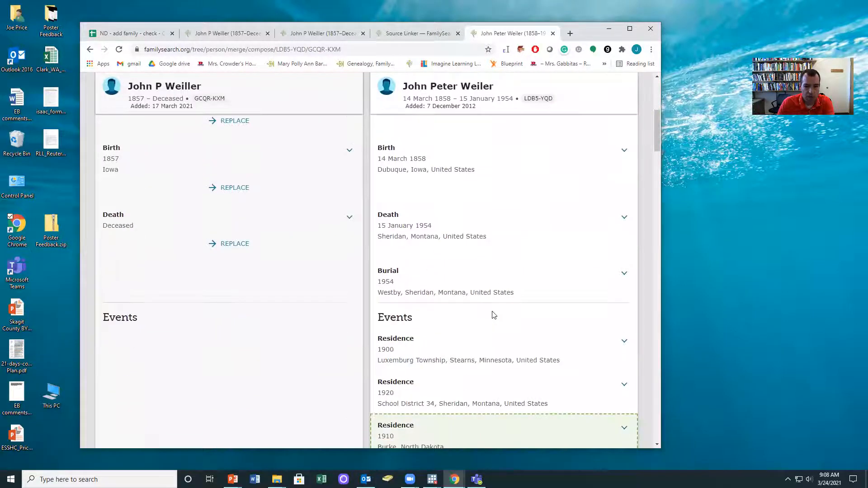
{"action": "scroll", "coordinate": [492, 331], "scroll_direction": "down", "scroll_amount": 15}
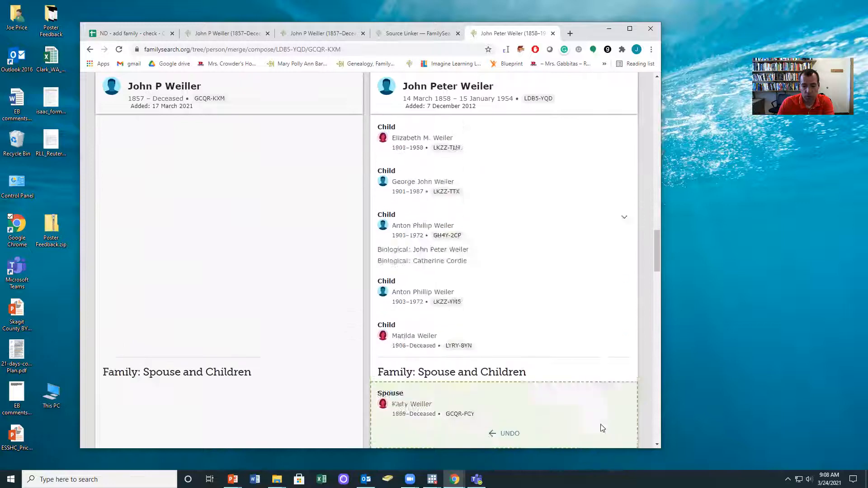
{"action": "scroll", "coordinate": [583, 435], "scroll_direction": "down", "scroll_amount": 20}
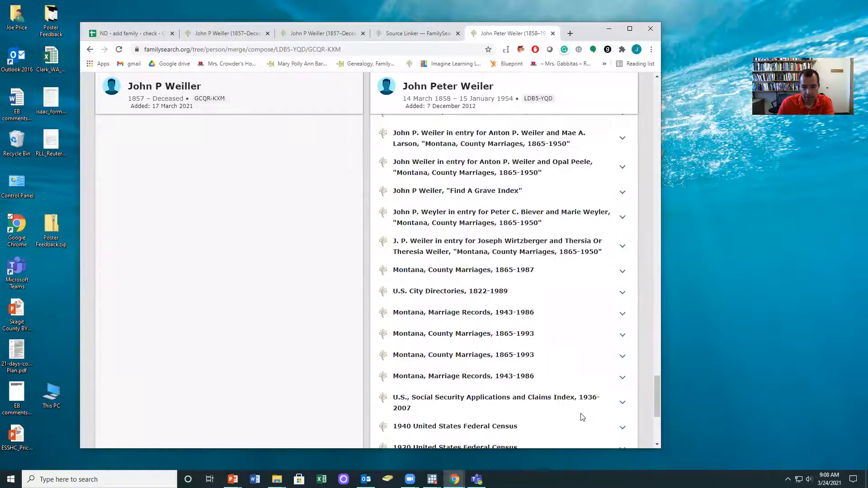
{"action": "left_click", "coordinate": [590, 426]}
{"action": "left_click", "coordinate": [122, 319]}
{"action": "left_click", "coordinate": [601, 135]}
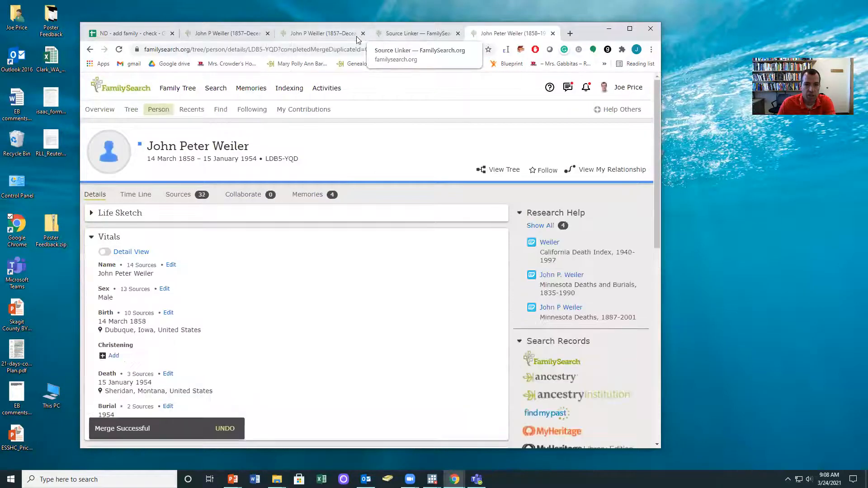
Reload the 1920 census source comparison and examine how the household aligns with the merged man's wife, children and other relatives.
{"action": "left_click", "coordinate": [406, 34]}
{"action": "left_click", "coordinate": [119, 49]}
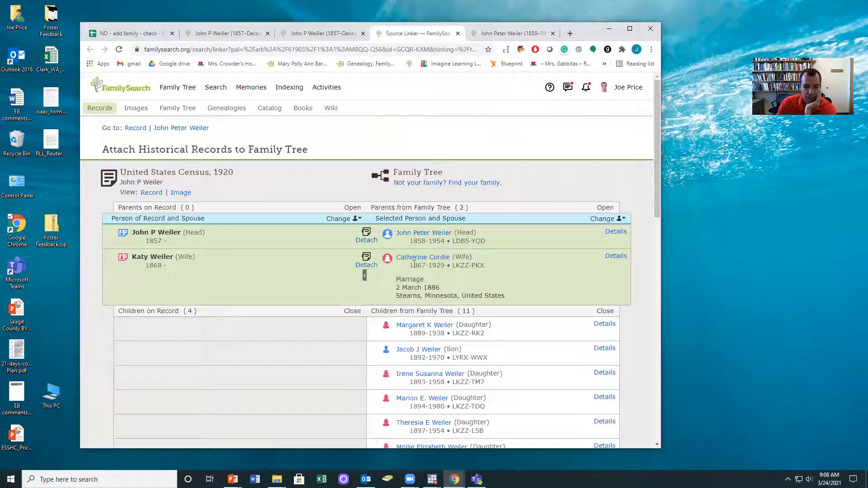
{"action": "scroll", "coordinate": [417, 262], "scroll_direction": "down", "scroll_amount": 5}
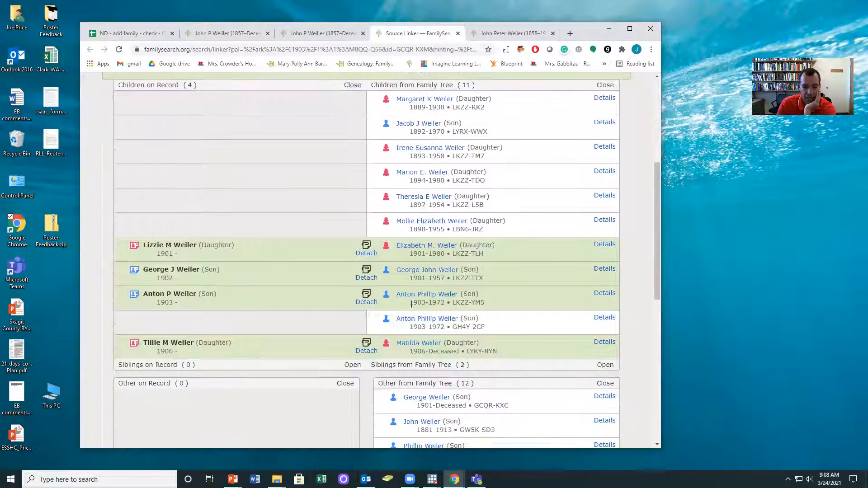
{"action": "scroll", "coordinate": [411, 304], "scroll_direction": "up", "scroll_amount": 2}
{"action": "scroll", "coordinate": [406, 307], "scroll_direction": "down", "scroll_amount": 10}
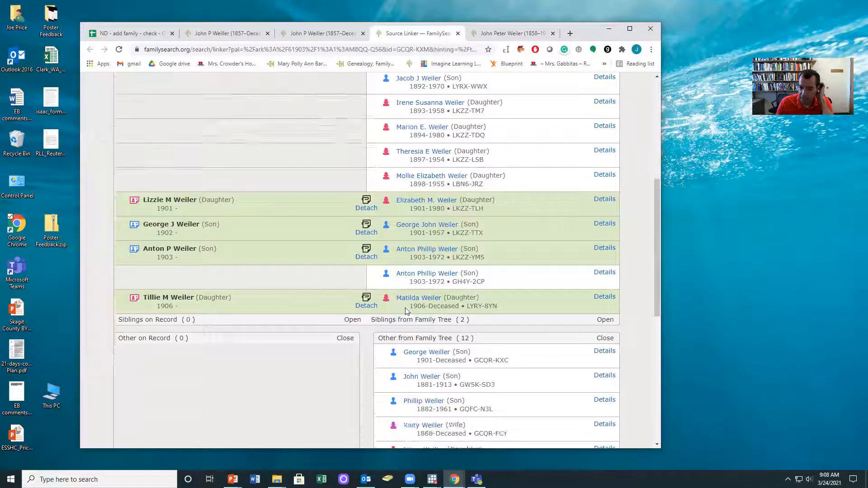
{"action": "scroll", "coordinate": [409, 320], "scroll_direction": "up", "scroll_amount": 4}
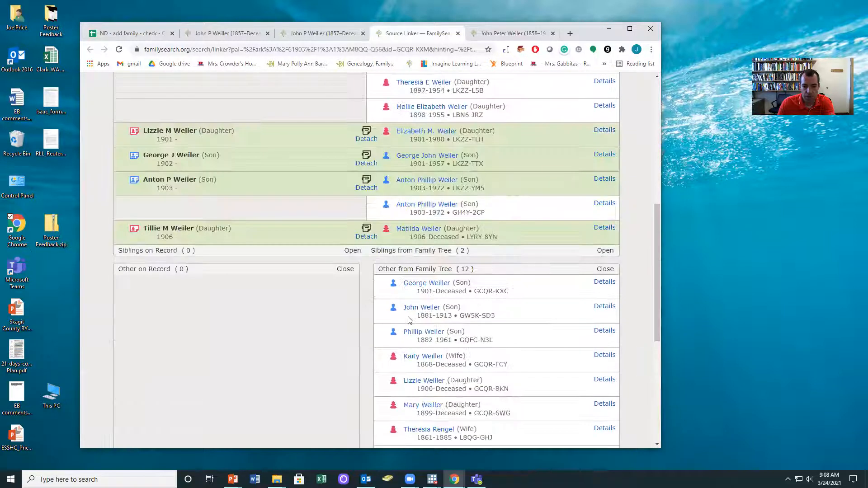
{"action": "scroll", "coordinate": [409, 320], "scroll_direction": "down", "scroll_amount": 3}
{"action": "scroll", "coordinate": [440, 351], "scroll_direction": "up", "scroll_amount": 10}
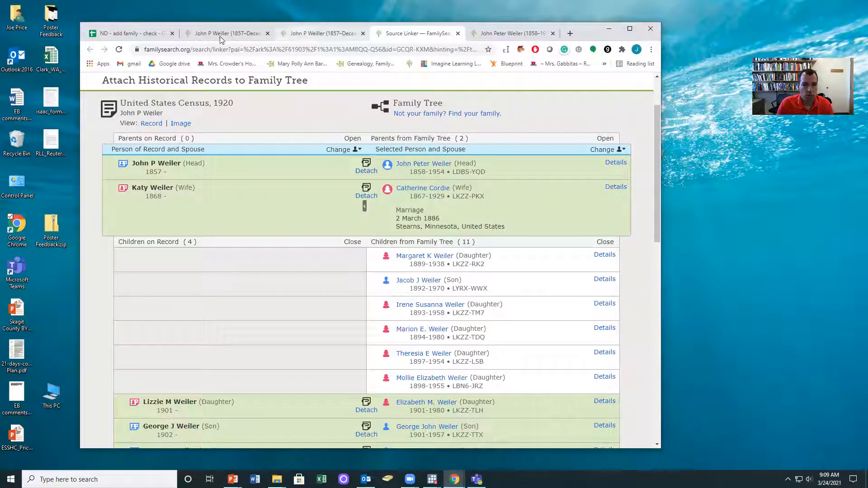
Score row 6 of the hints sheet as 1 and add the note "needs some merging".
{"action": "left_click", "coordinate": [131, 34]}
{"action": "left_click", "coordinate": [161, 182]}
{"action": "type", "text": "1"}
{"action": "left_click", "coordinate": [249, 185]}
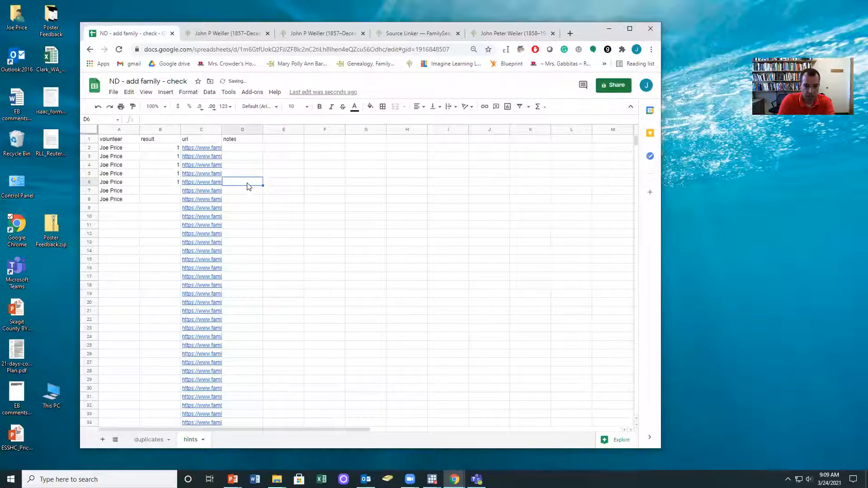
{"action": "type", "text": "needs some merge"}
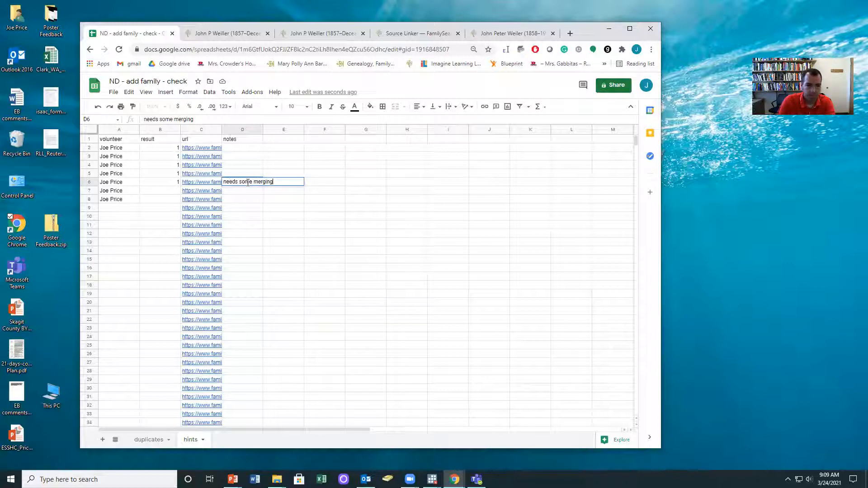
Open the person record linked in row 7 of the hints sheet and close the four tabs left from the previous review.
{"action": "left_click", "coordinate": [197, 192]}
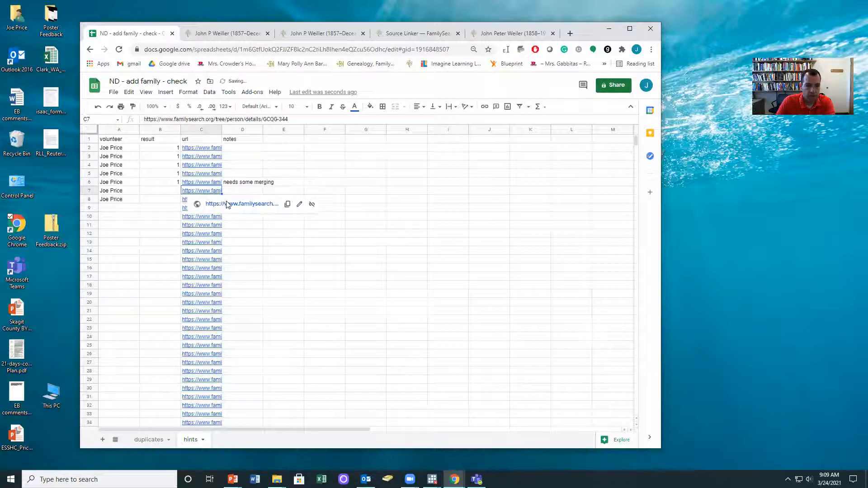
{"action": "left_click", "coordinate": [228, 205]}
{"action": "left_click", "coordinate": [315, 33]}
{"action": "left_click", "coordinate": [315, 33]}
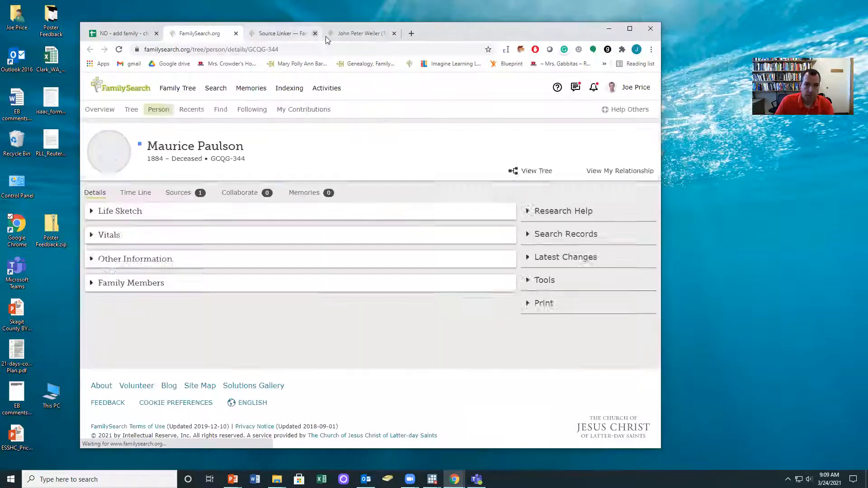
{"action": "left_click", "coordinate": [315, 33]}
{"action": "left_click", "coordinate": [315, 33]}
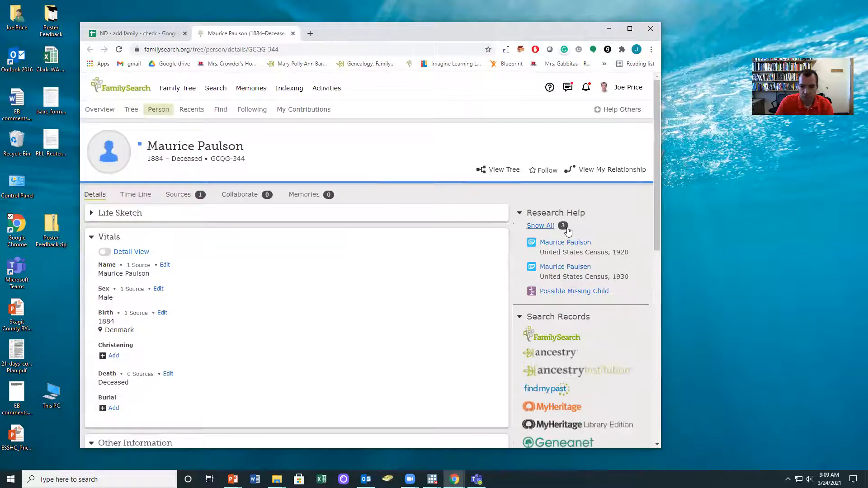
Open the 1920 census hint for the Danish-born man and compare the census household with his tree wife and daughter.
{"action": "left_click", "coordinate": [562, 243]}
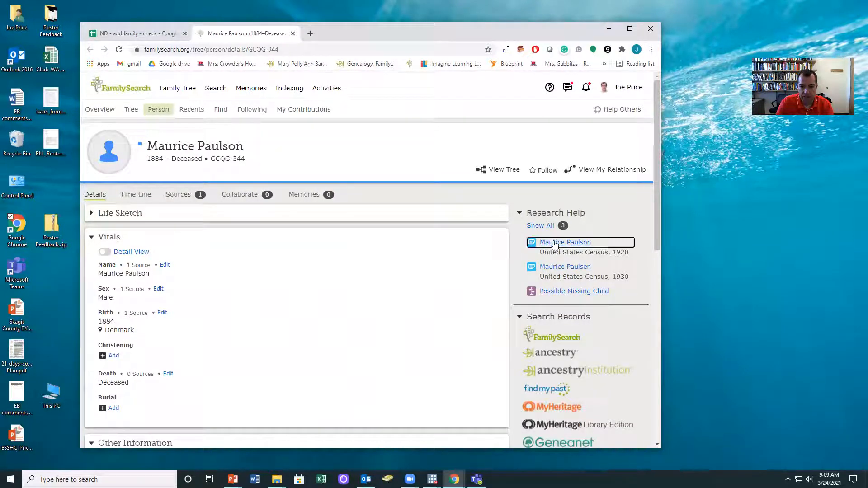
{"action": "left_click", "coordinate": [319, 435]}
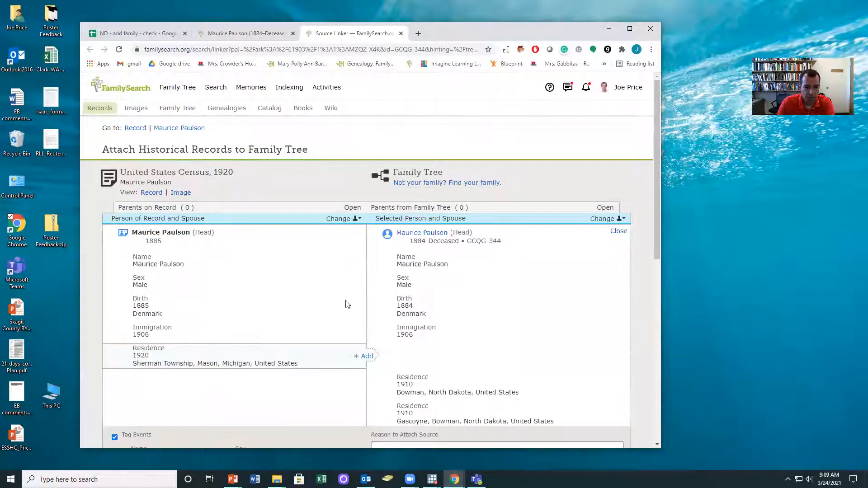
{"action": "scroll", "coordinate": [347, 304], "scroll_direction": "down", "scroll_amount": 1}
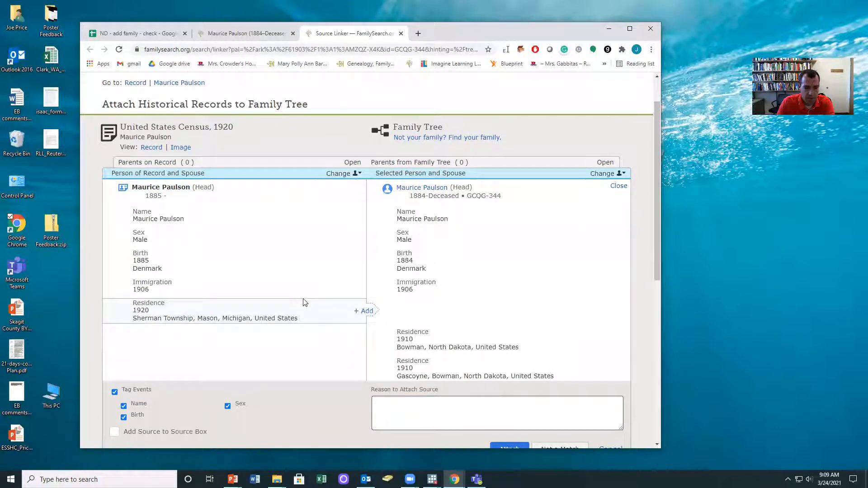
{"action": "scroll", "coordinate": [304, 302], "scroll_direction": "down", "scroll_amount": 4}
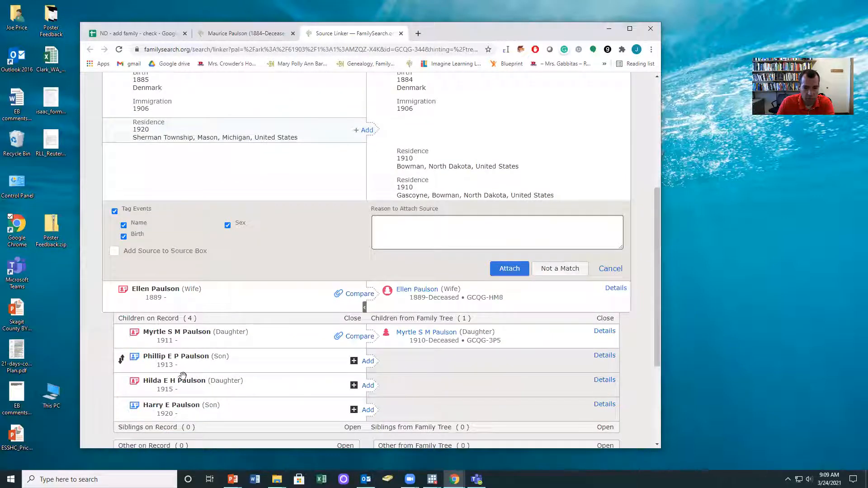
Attach the 1920 census to the husband, wife and daughter, adding the 1920 residence in Sherman Township, Mason, Michigan to each.
{"action": "left_click", "coordinate": [365, 131]}
{"action": "left_click", "coordinate": [508, 243]}
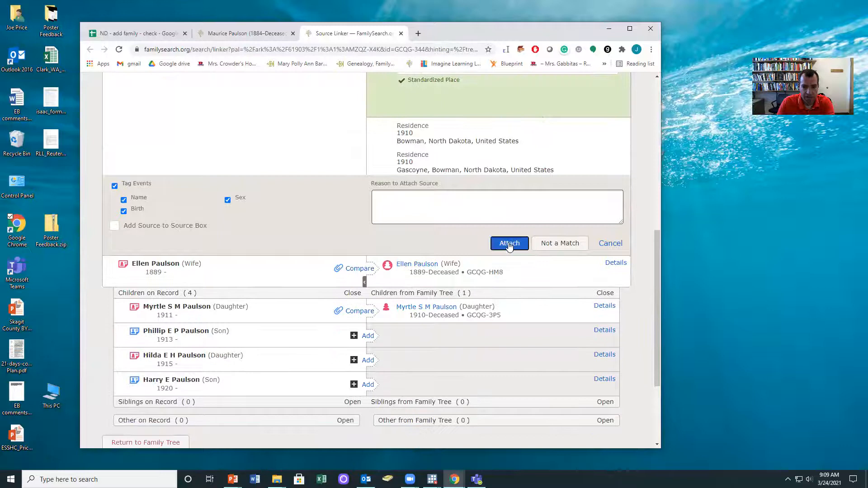
{"action": "left_click", "coordinate": [360, 229]}
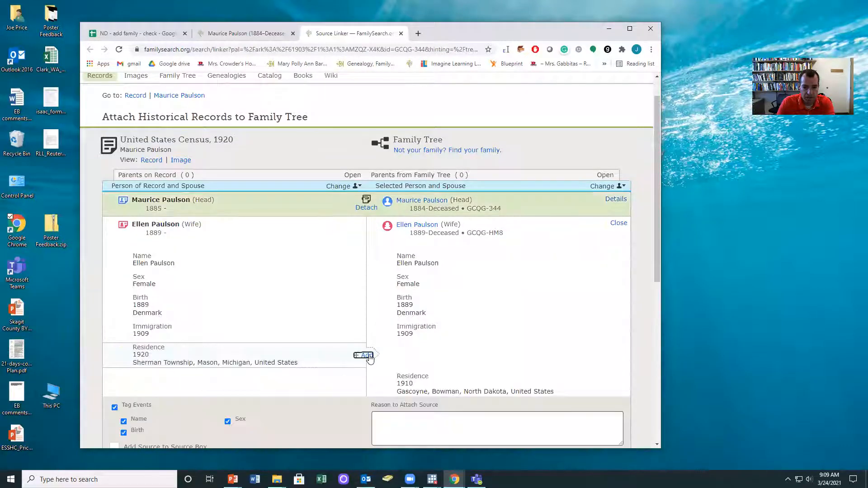
{"action": "left_click", "coordinate": [370, 357]}
{"action": "left_click", "coordinate": [568, 351]}
{"action": "left_click", "coordinate": [360, 182]}
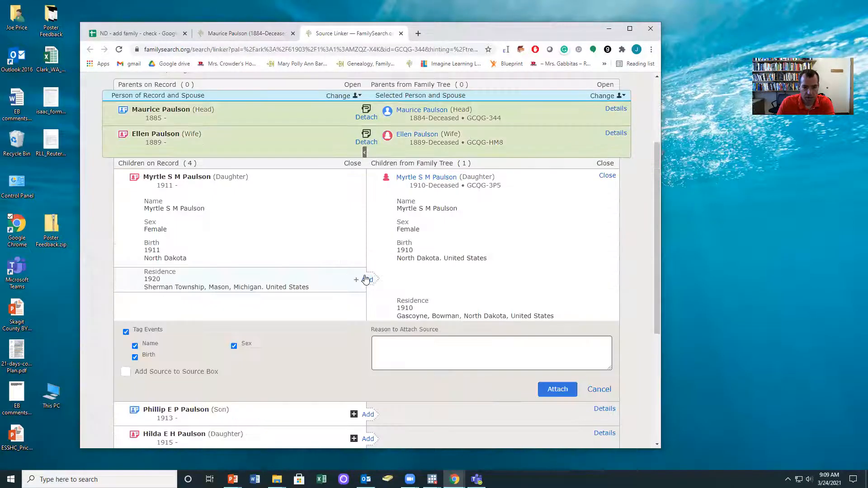
{"action": "left_click", "coordinate": [367, 280]}
{"action": "left_click", "coordinate": [538, 315]}
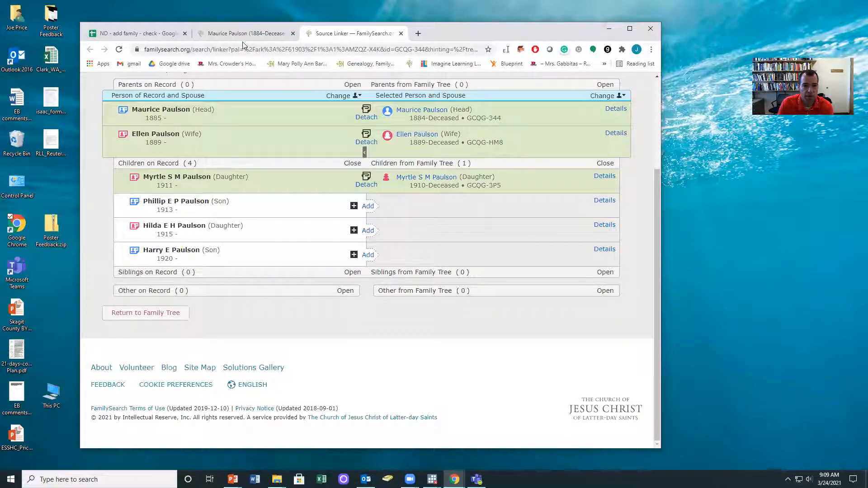
Score row 7 of the hints sheet as 1.
{"action": "left_click", "coordinate": [132, 37]}
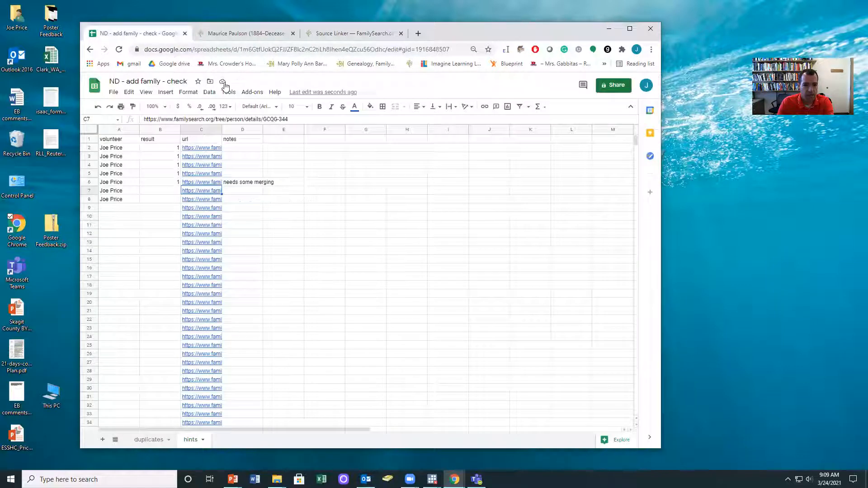
{"action": "left_click", "coordinate": [171, 193]}
{"action": "type", "text": "1"}
{"action": "key", "text": "Return"}
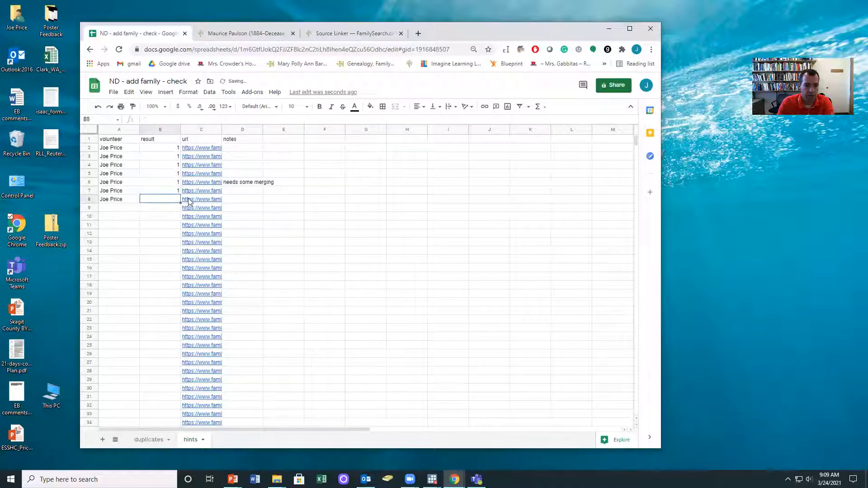
Open the person record linked in row 8 of the hints sheet and bring up his 1920 census hint for comparison.
{"action": "left_click", "coordinate": [190, 201]}
{"action": "left_click", "coordinate": [221, 213]}
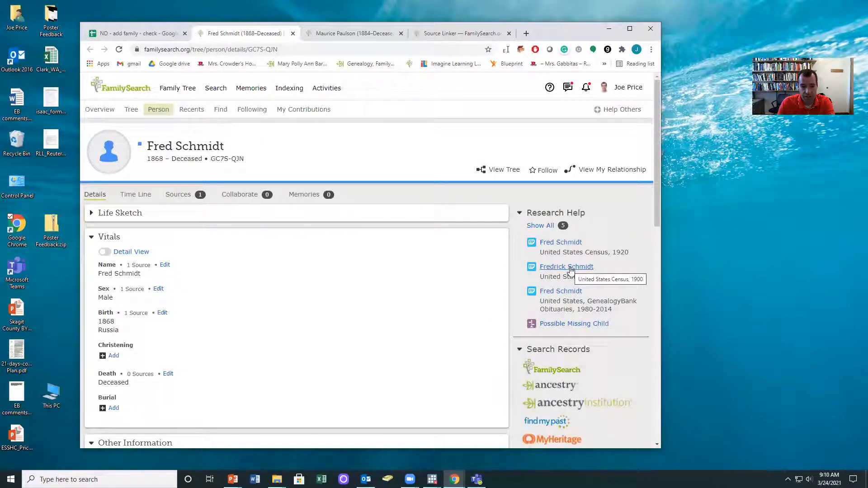
{"action": "left_click", "coordinate": [560, 243]}
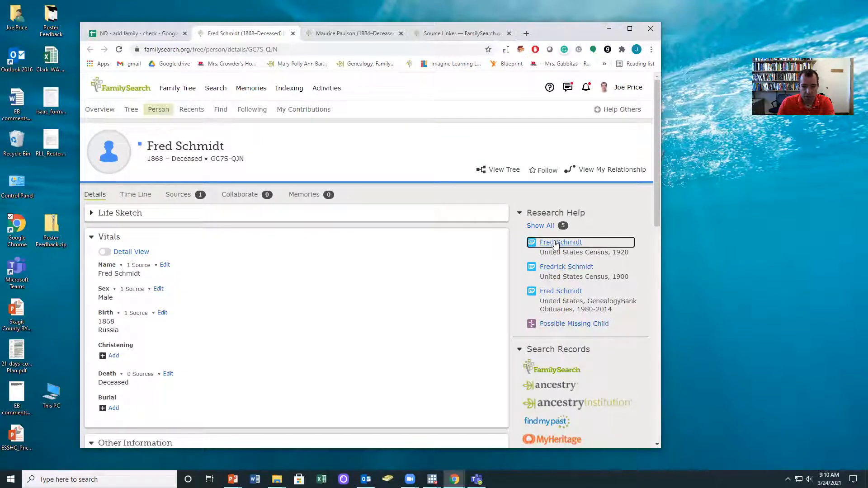
{"action": "left_click", "coordinate": [305, 434]}
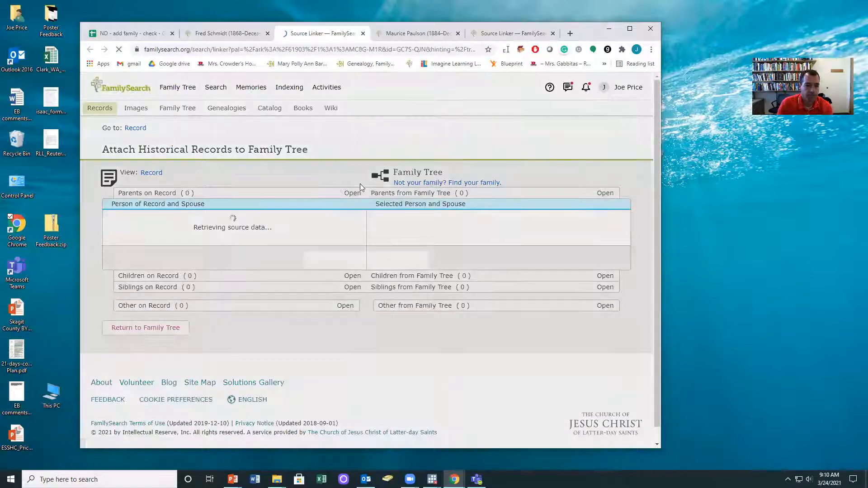
Attach the 1920 census to the household head and his wife, adding the 1920 residence in Sheridan, North Dakota, United States to each.
{"action": "scroll", "coordinate": [289, 198], "scroll_direction": "down", "scroll_amount": 8}
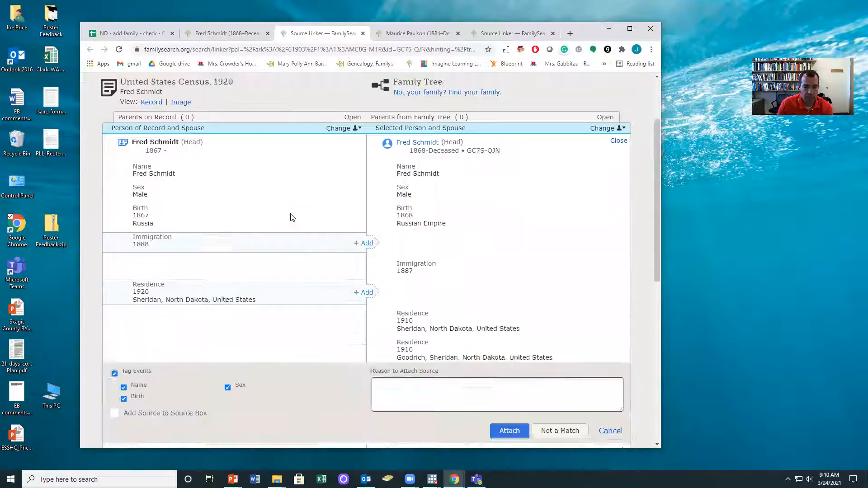
{"action": "scroll", "coordinate": [269, 90], "scroll_direction": "up", "scroll_amount": 3}
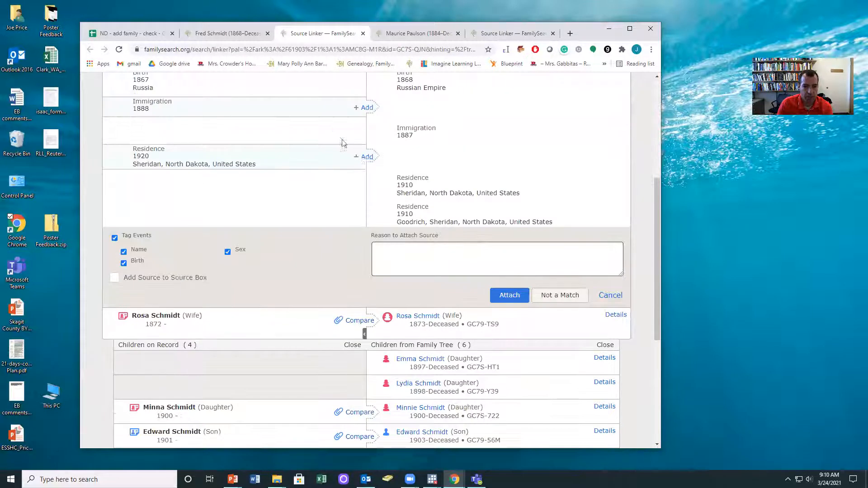
{"action": "left_click", "coordinate": [366, 158]}
{"action": "scroll", "coordinate": [500, 273], "scroll_direction": "down", "scroll_amount": 3}
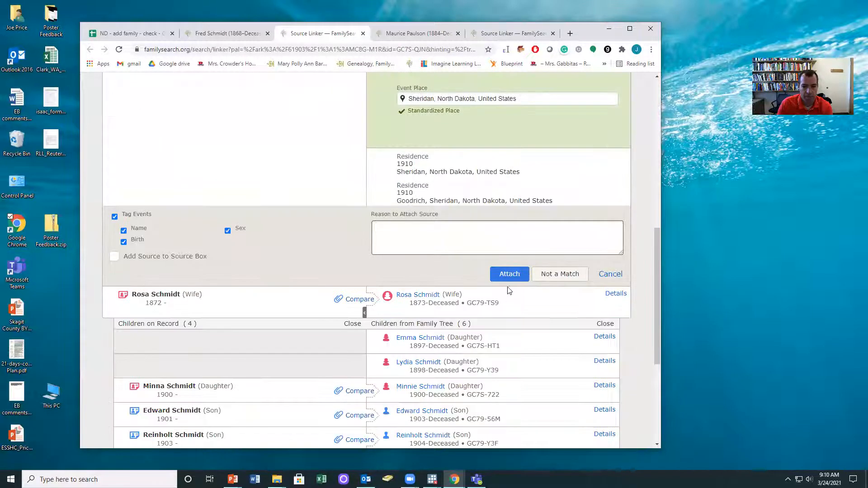
{"action": "left_click", "coordinate": [510, 274]}
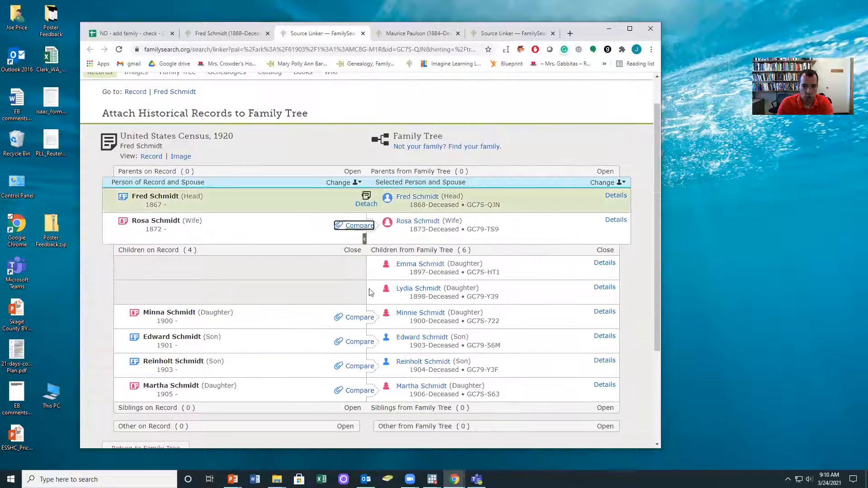
{"action": "left_click", "coordinate": [368, 354]}
{"action": "scroll", "coordinate": [565, 344], "scroll_direction": "down", "scroll_amount": 5}
{"action": "left_click", "coordinate": [568, 346]}
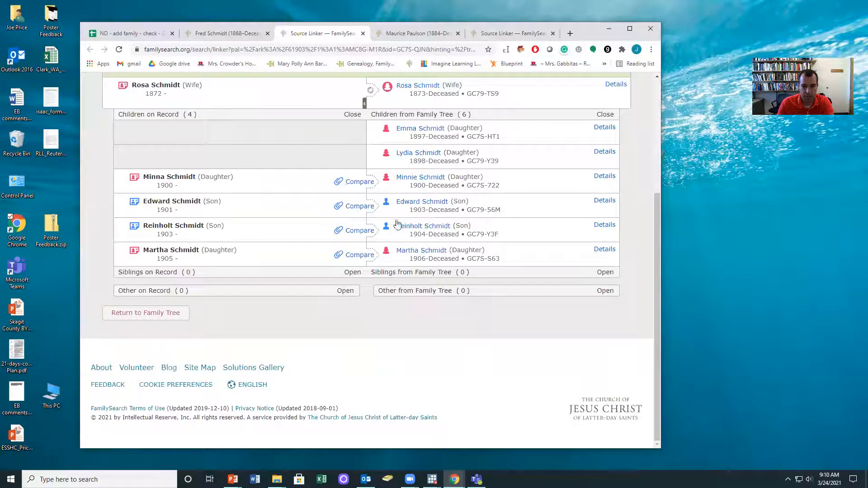
Attach the 1920 census to the elder recorded daughter and elder son, adding the 1920 Sheridan, North Dakota residence to each.
{"action": "left_click", "coordinate": [359, 181]}
{"action": "scroll", "coordinate": [565, 305], "scroll_direction": "down", "scroll_amount": 3}
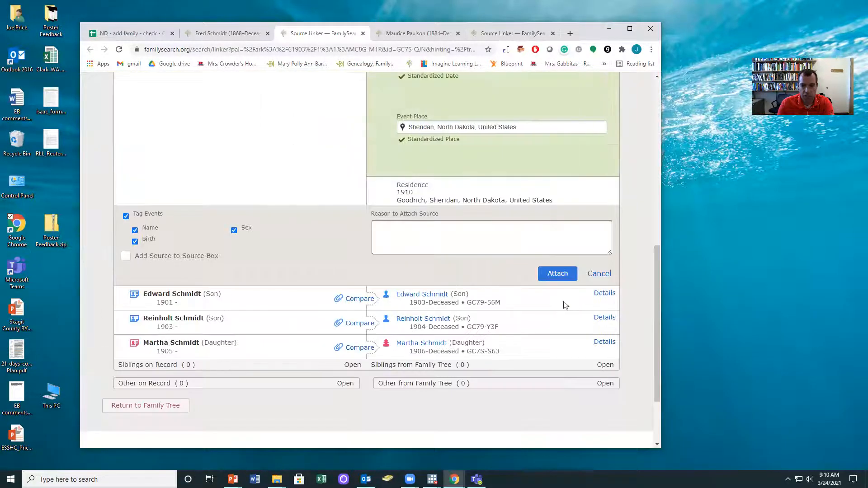
{"action": "left_click", "coordinate": [558, 274]}
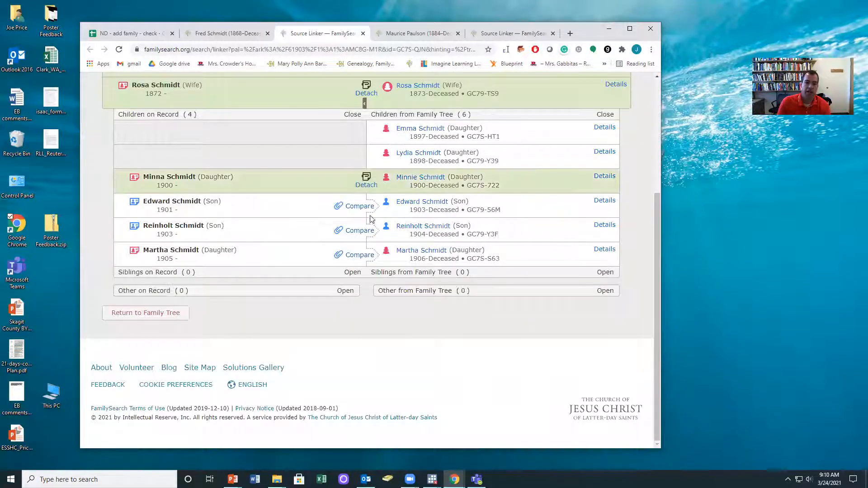
{"action": "left_click", "coordinate": [360, 206]}
{"action": "left_click", "coordinate": [364, 306]}
{"action": "scroll", "coordinate": [487, 299], "scroll_direction": "down", "scroll_amount": 4}
{"action": "left_click", "coordinate": [562, 345]}
Attach the 1920 census to the younger son and the youngest daughter, adding the 1920 Sheridan, North Dakota residence to each.
{"action": "left_click", "coordinate": [360, 231]}
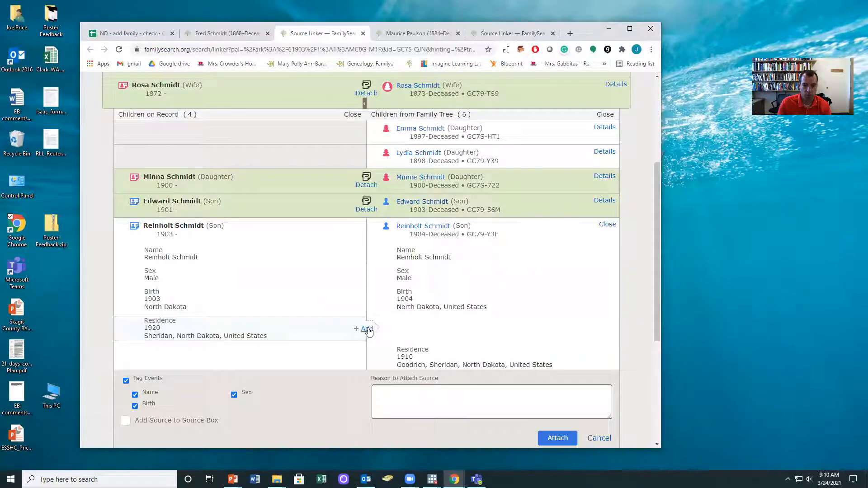
{"action": "left_click", "coordinate": [365, 327]}
{"action": "scroll", "coordinate": [556, 312], "scroll_direction": "down", "scroll_amount": 4}
{"action": "left_click", "coordinate": [558, 324]}
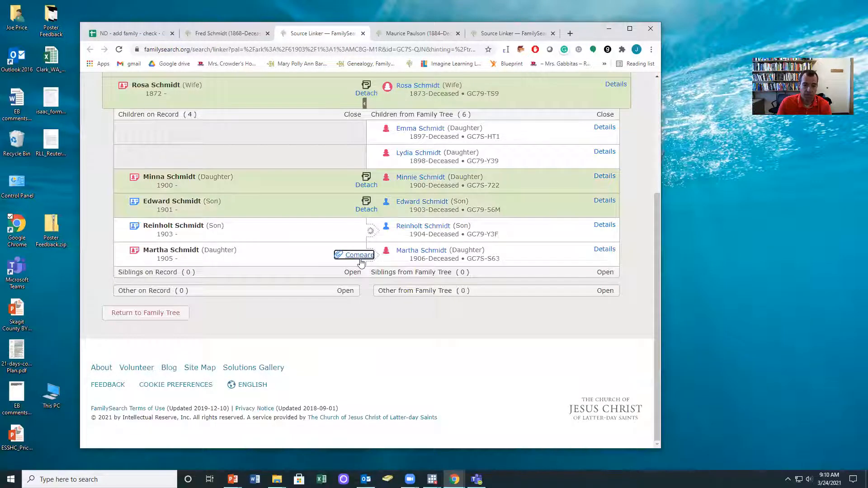
{"action": "left_click", "coordinate": [359, 255]}
{"action": "left_click", "coordinate": [367, 354]}
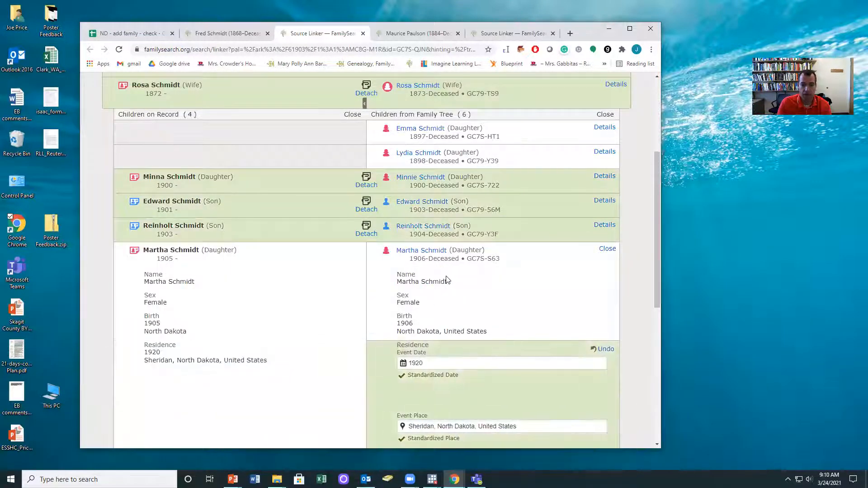
{"action": "scroll", "coordinate": [529, 354], "scroll_direction": "down", "scroll_amount": 4}
{"action": "left_click", "coordinate": [555, 391]}
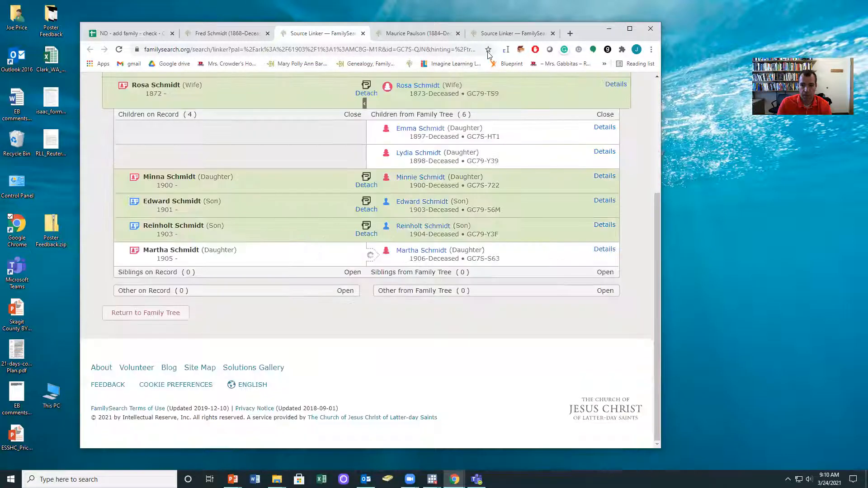